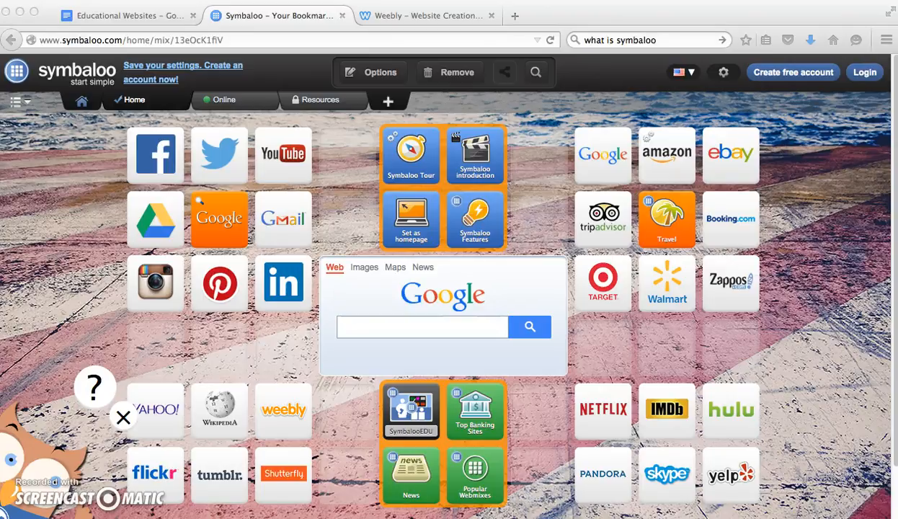
Check the Educational Websites document, return to the Symbaloo page and sign in with the Google account
click(144, 19)
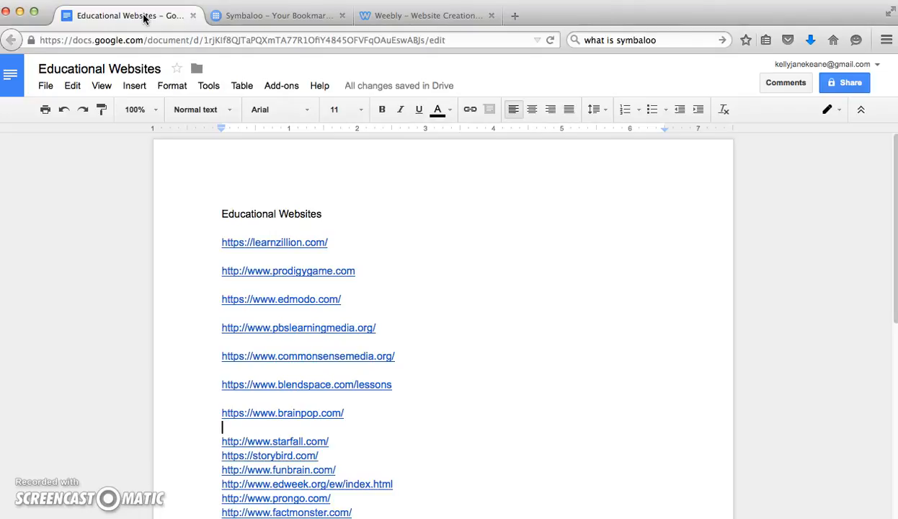
click(245, 16)
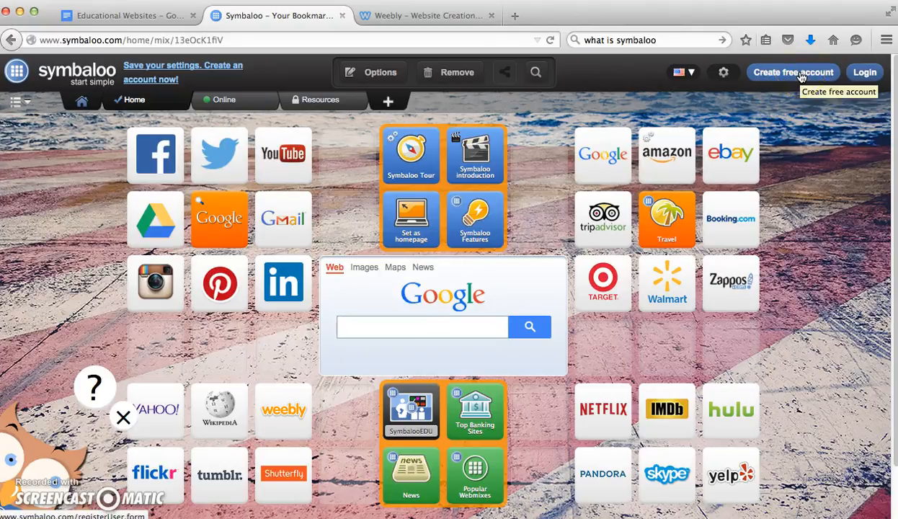
click(866, 75)
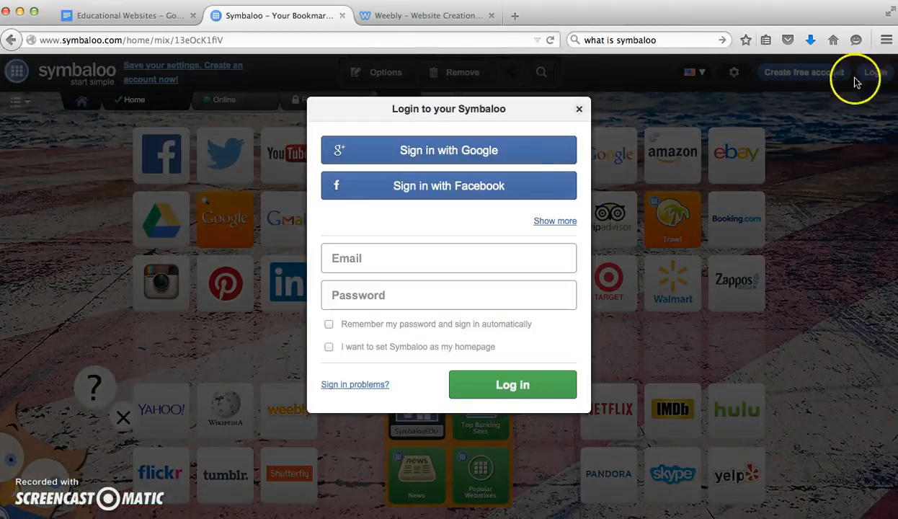
click(447, 151)
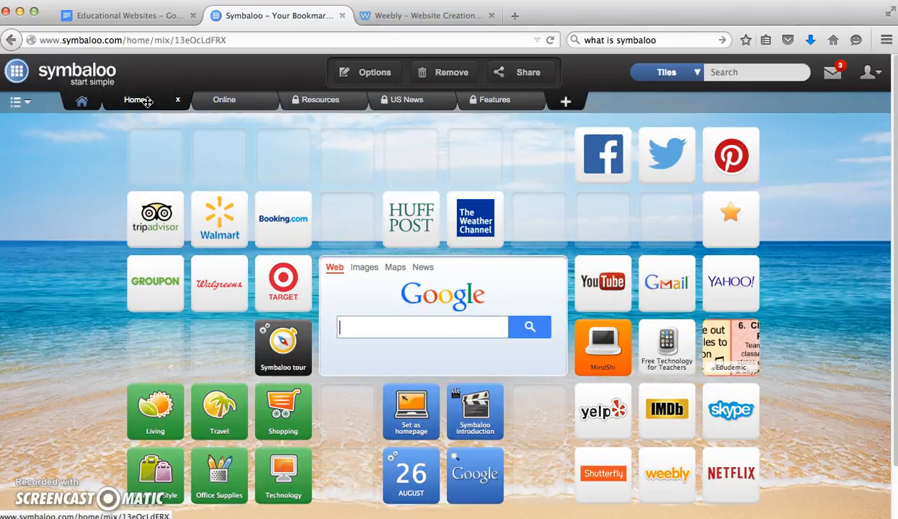
Look through the Online, Resources, US News and Features webmixes
click(223, 104)
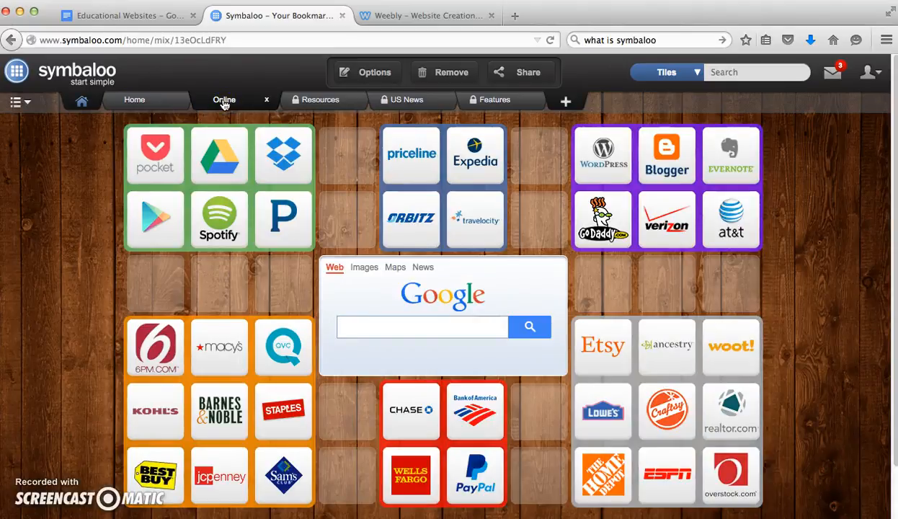
click(324, 101)
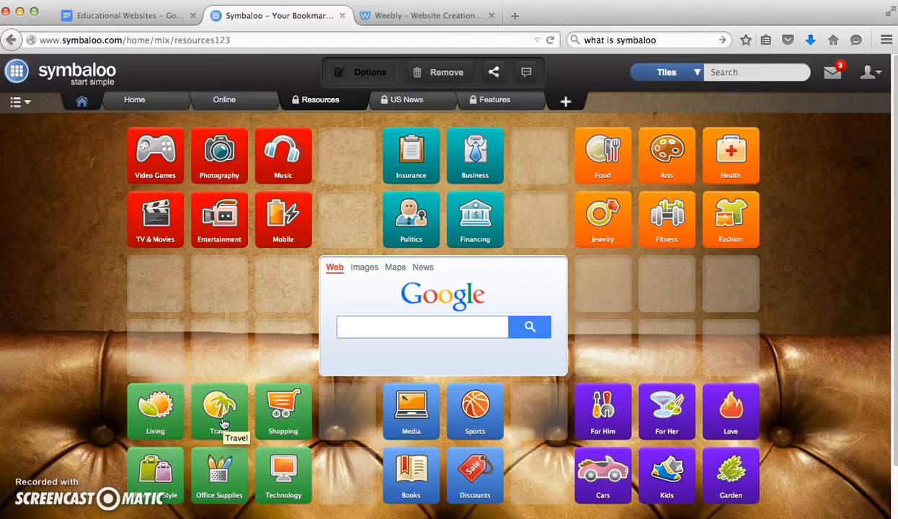
click(407, 100)
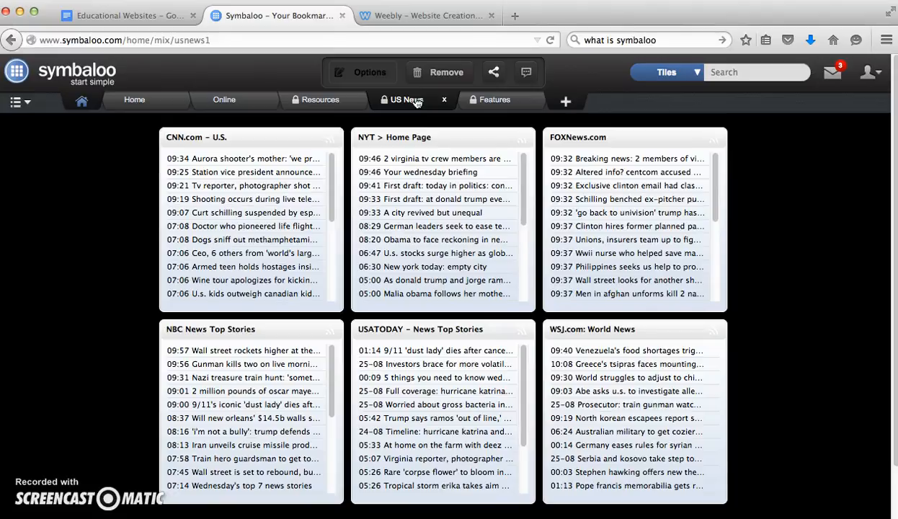
click(505, 101)
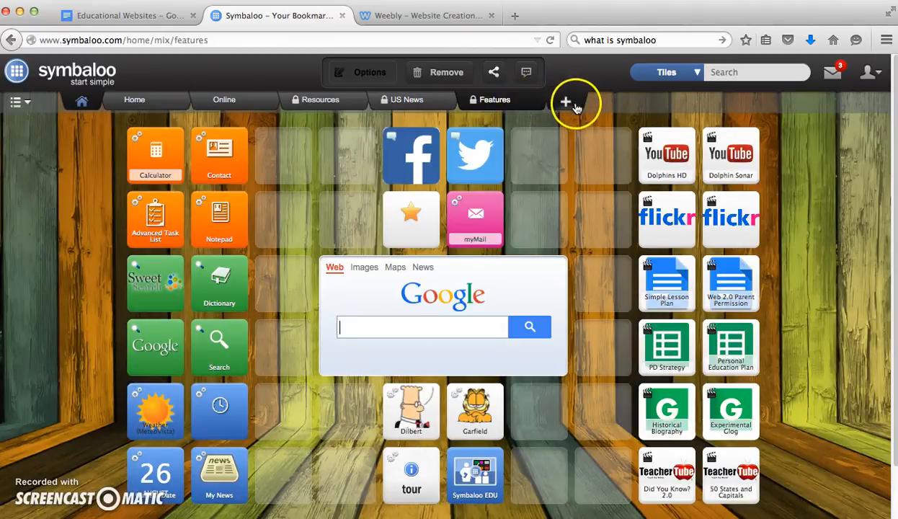
Add an empty webmix named Educational Websites, without RSS feeds
click(571, 105)
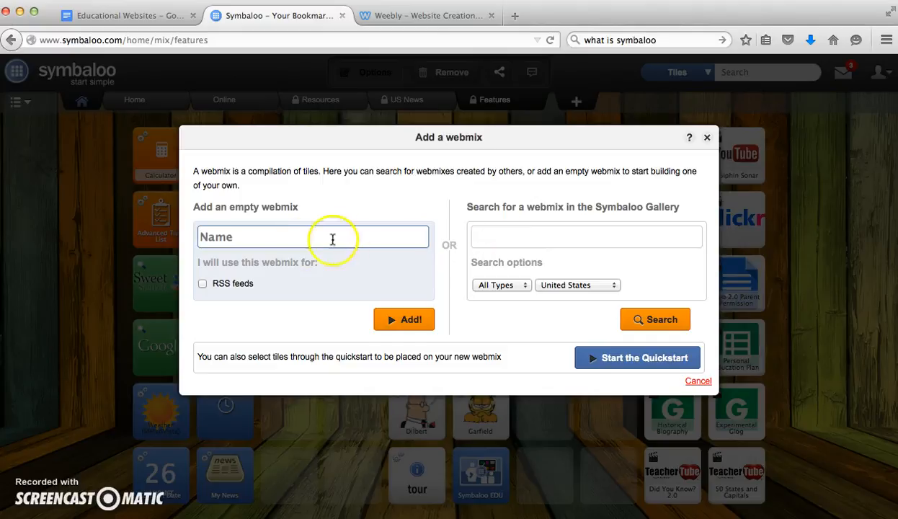
click(243, 239)
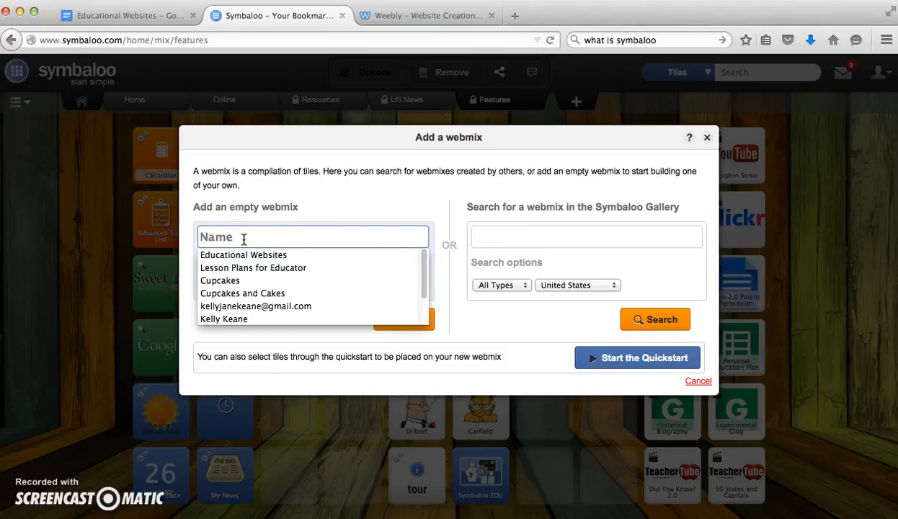
key(Down)
click(236, 238)
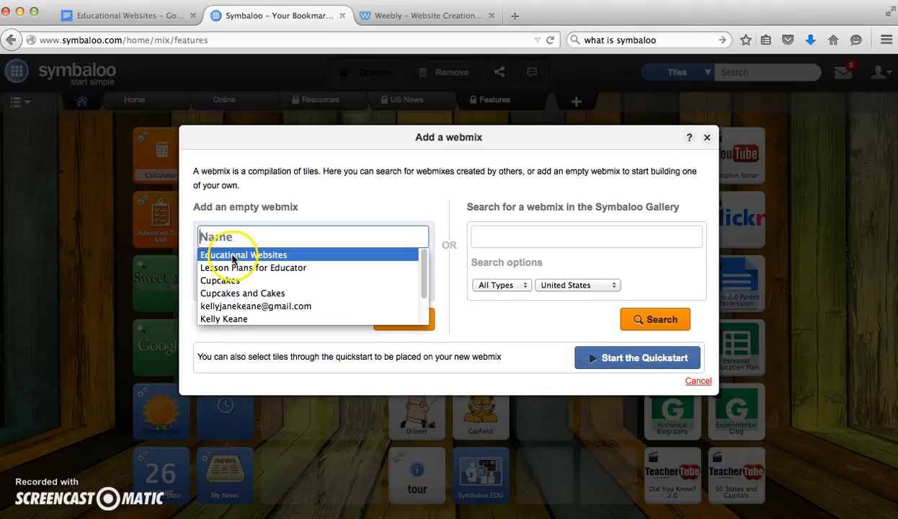
click(230, 255)
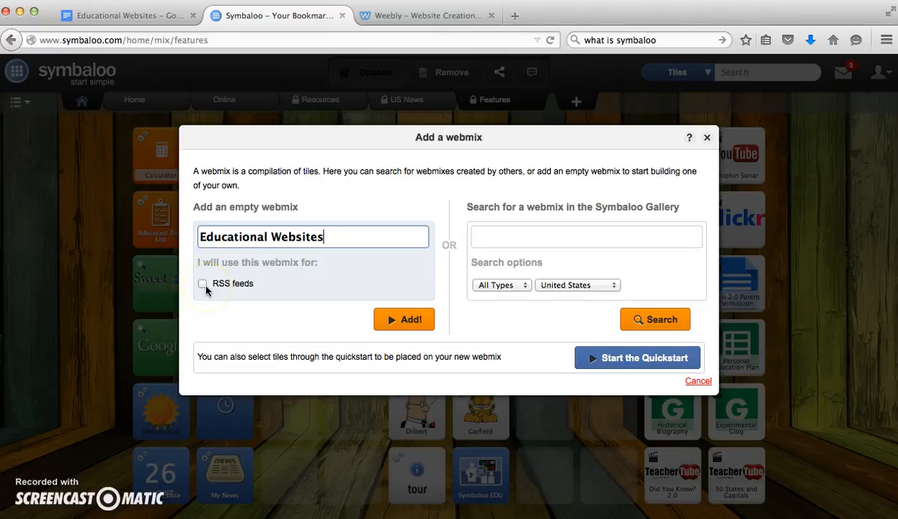
click(407, 321)
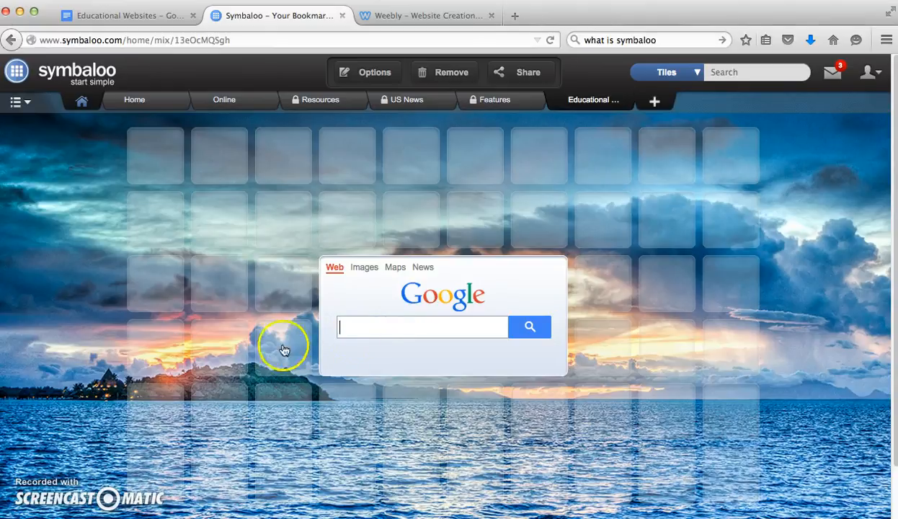
mouse_move(175, 162)
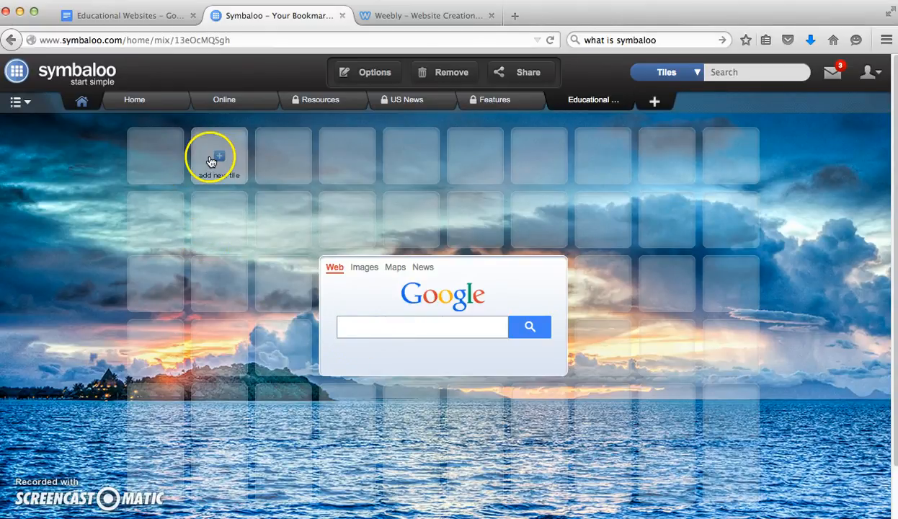
click(158, 159)
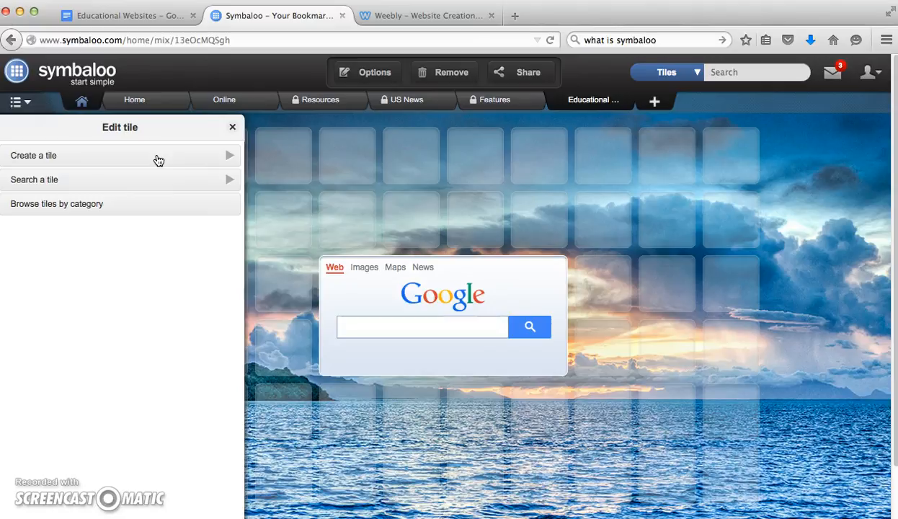
click(226, 157)
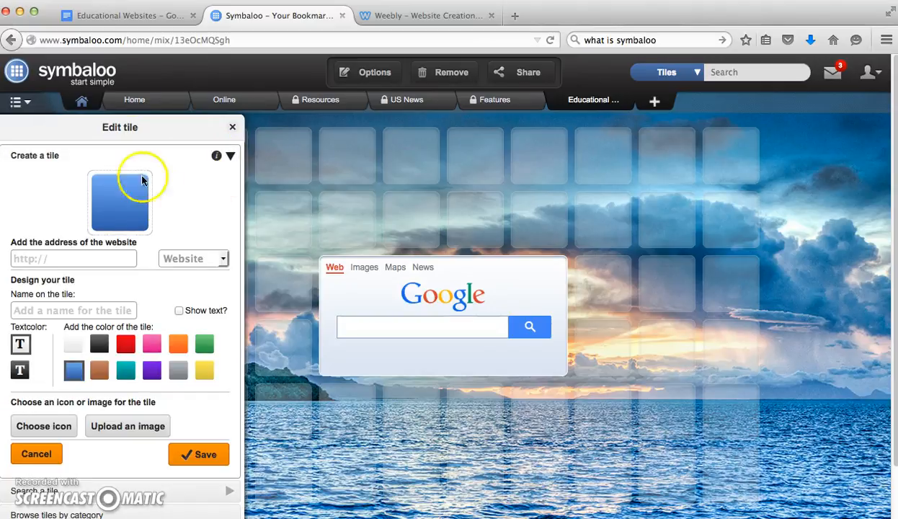
click(150, 17)
click(218, 242)
drag(218, 242, 332, 240)
key(super+c)
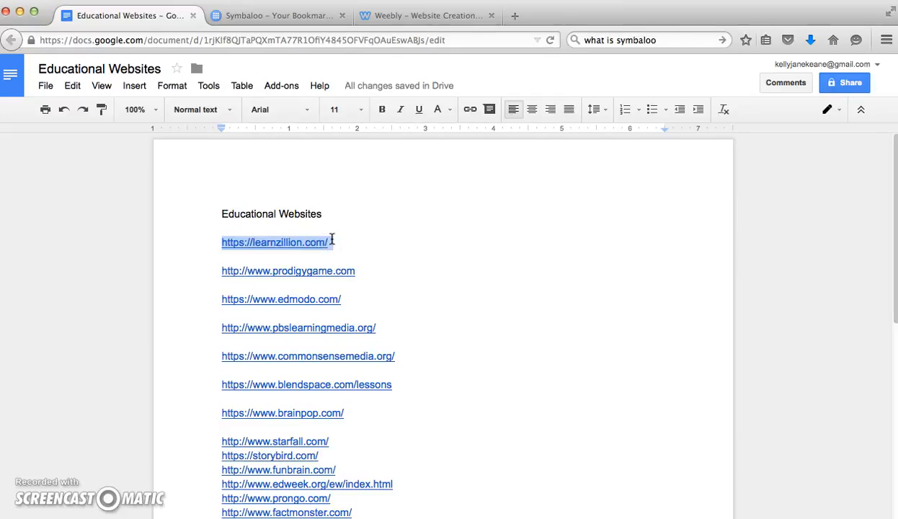
click(281, 16)
click(34, 257)
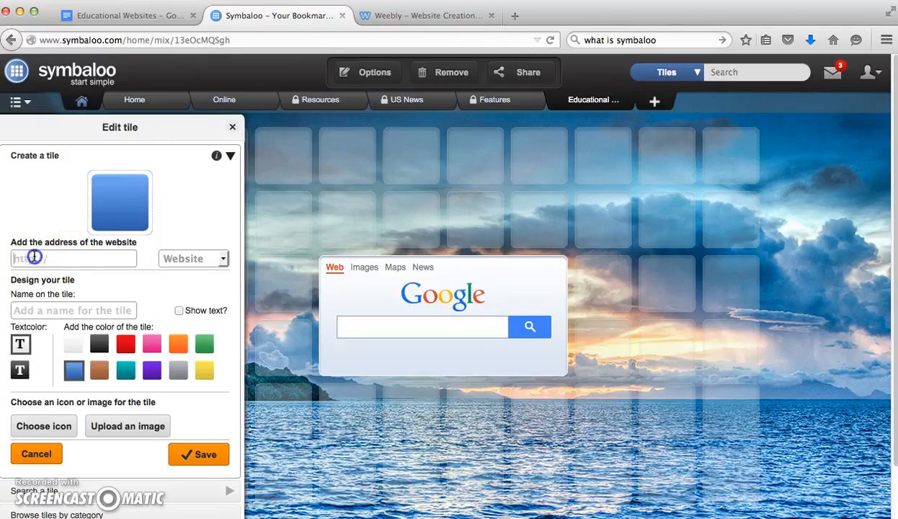
key(super+v)
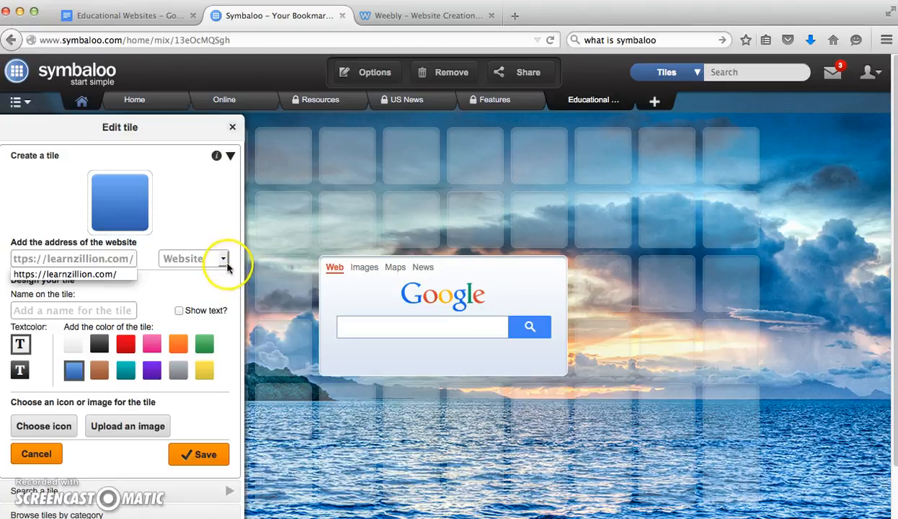
click(171, 277)
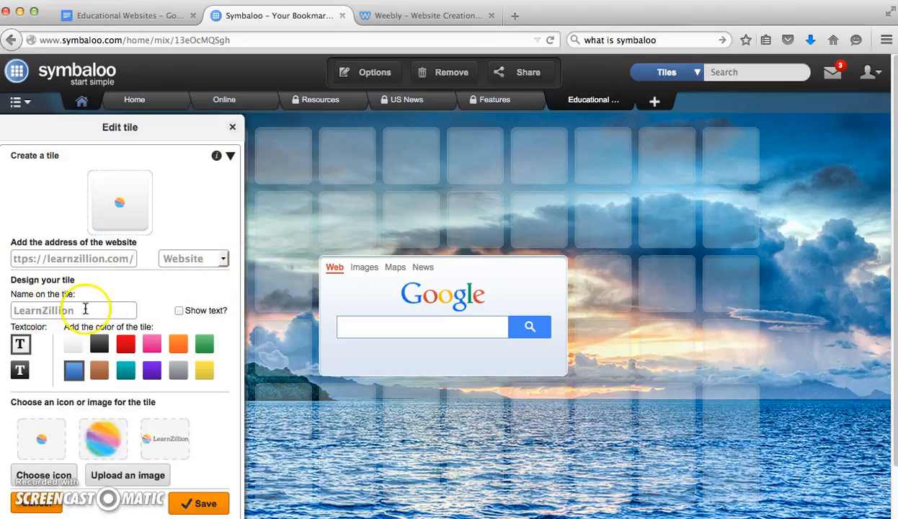
Show the LearnZillion name on the tile, color the tile orange and save it
click(84, 308)
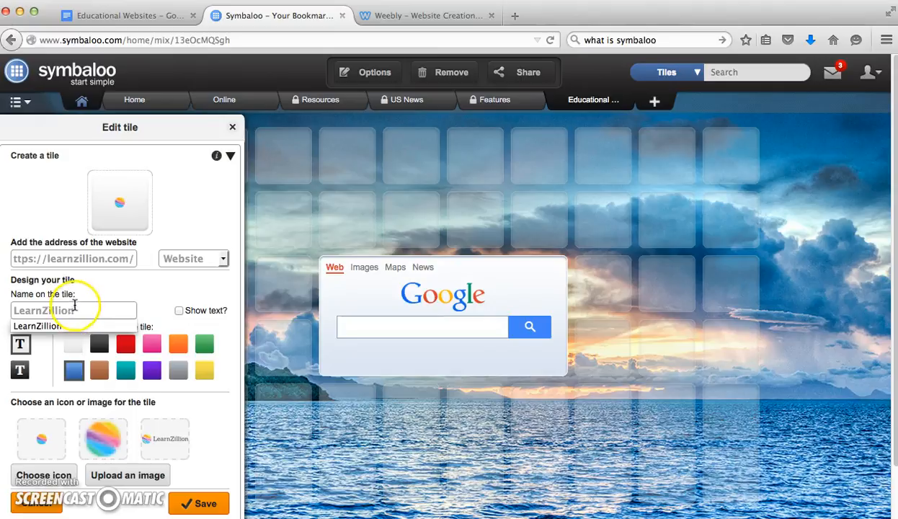
click(179, 311)
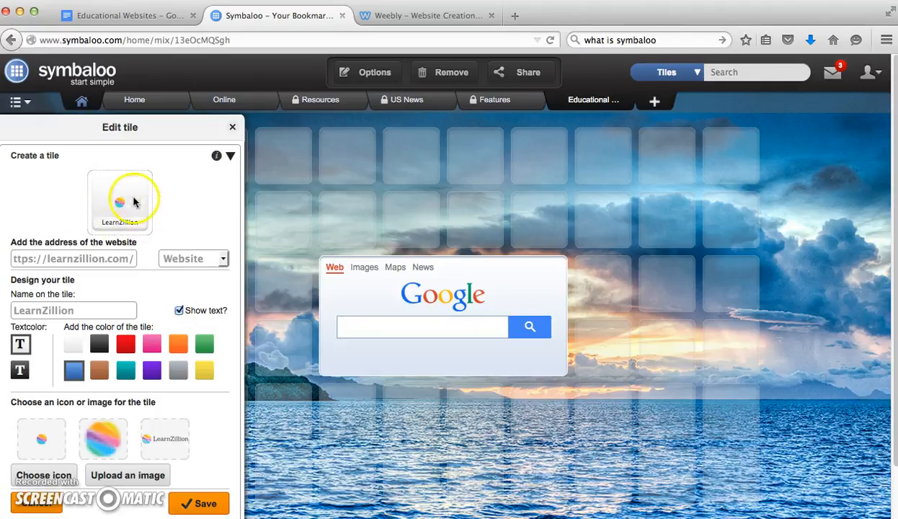
click(179, 311)
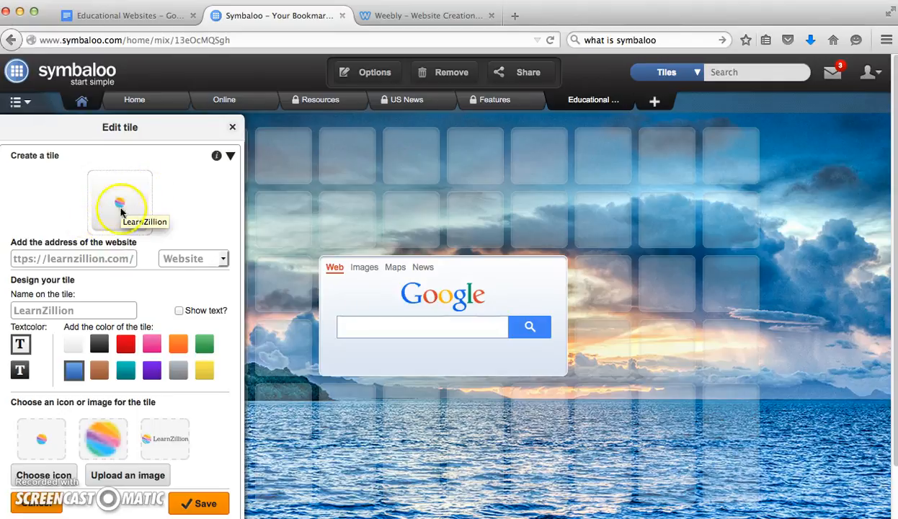
click(178, 310)
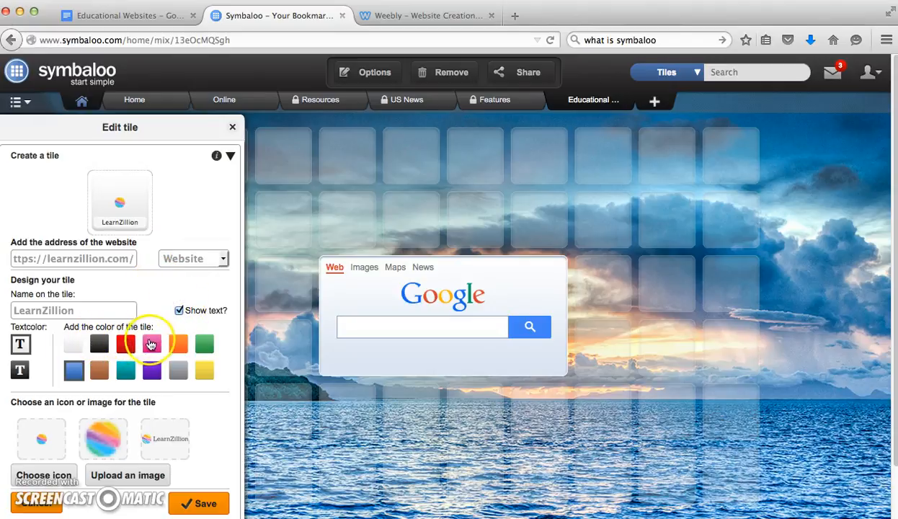
click(152, 344)
click(179, 346)
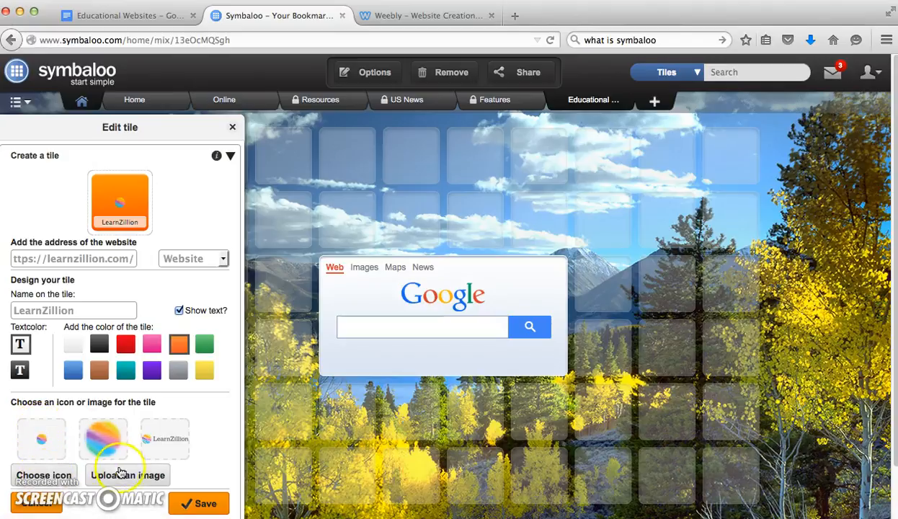
click(191, 497)
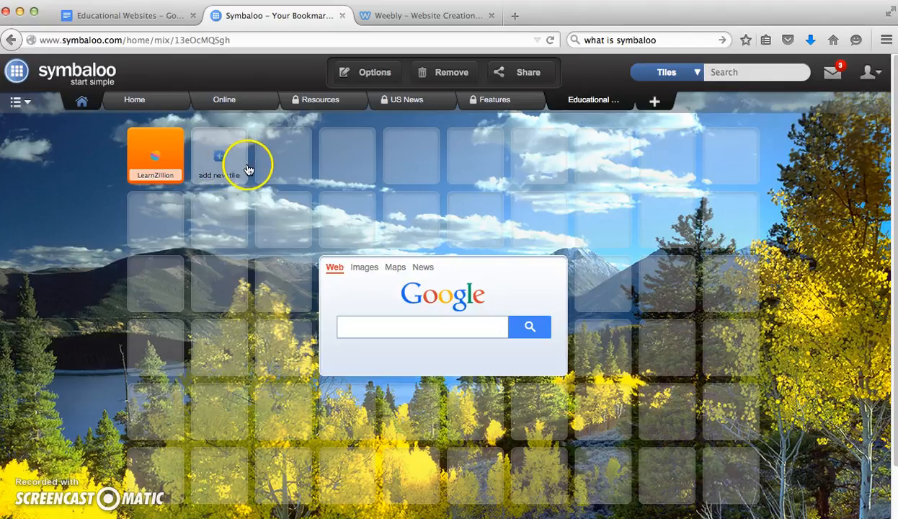
Test the LearnZillion tile by opening its website, and close the opened page
click(165, 141)
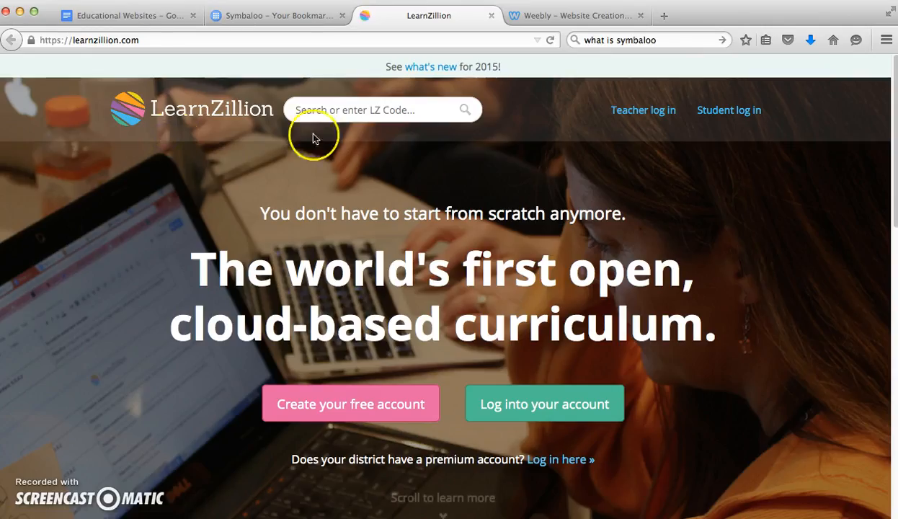
click(491, 15)
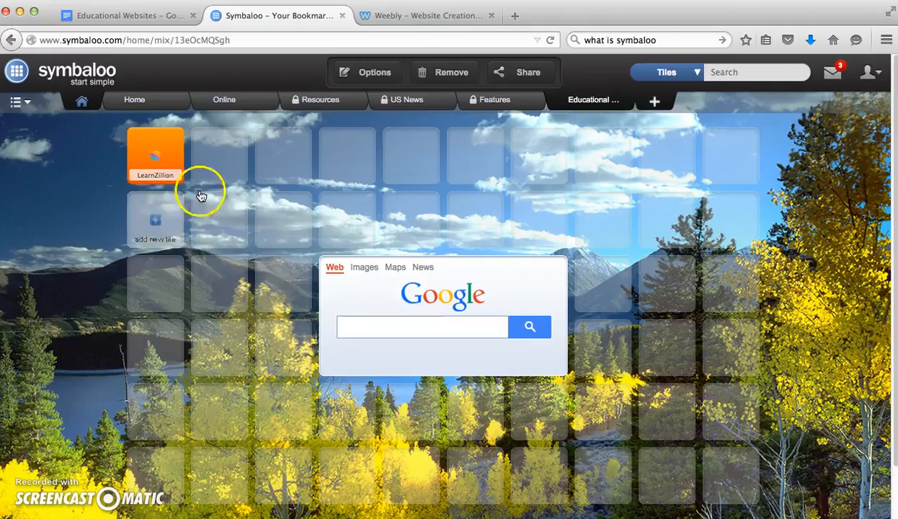
click(155, 221)
click(150, 160)
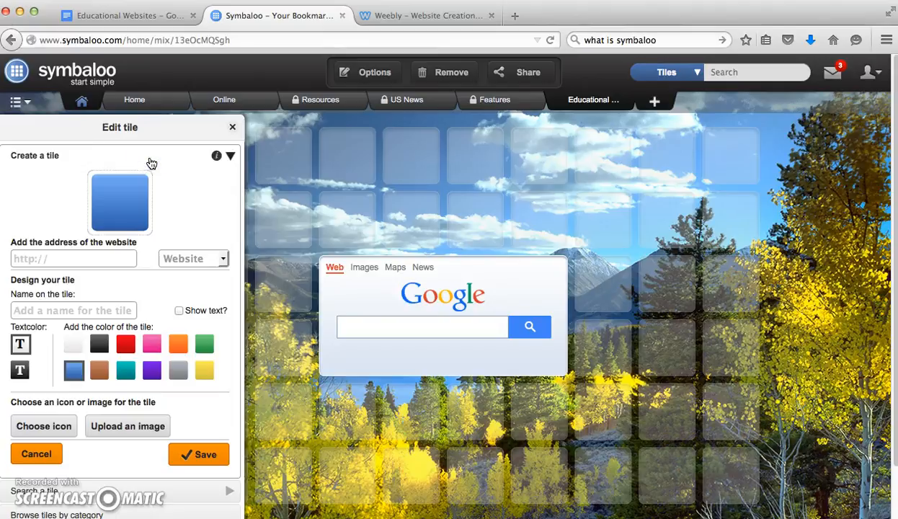
click(147, 20)
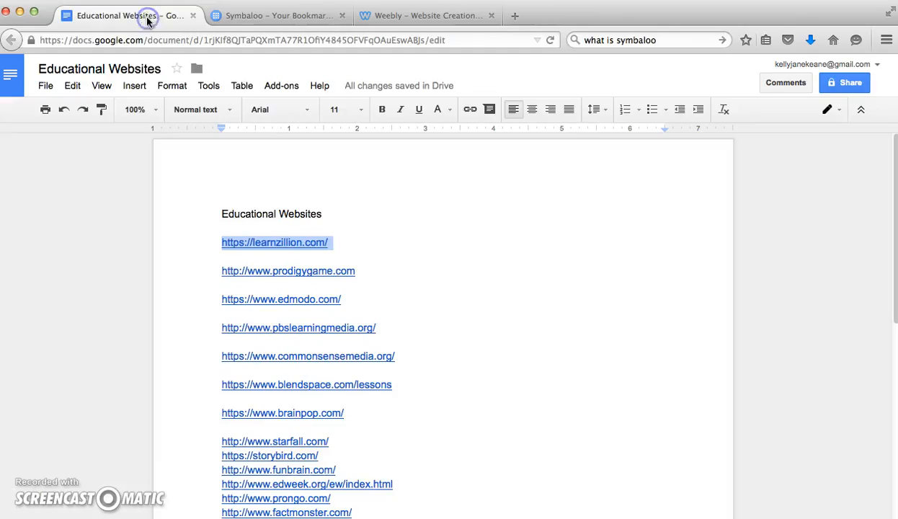
click(217, 270)
drag(217, 270, 359, 268)
key(super+c)
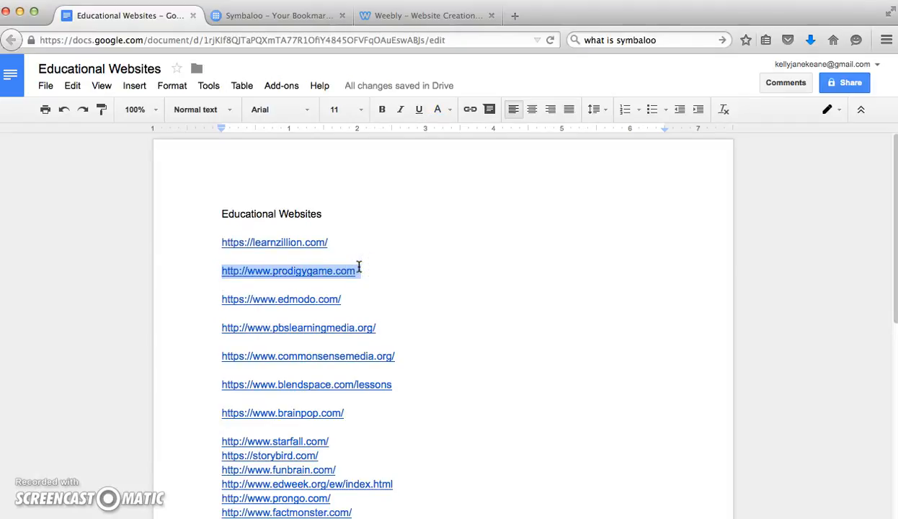
click(311, 17)
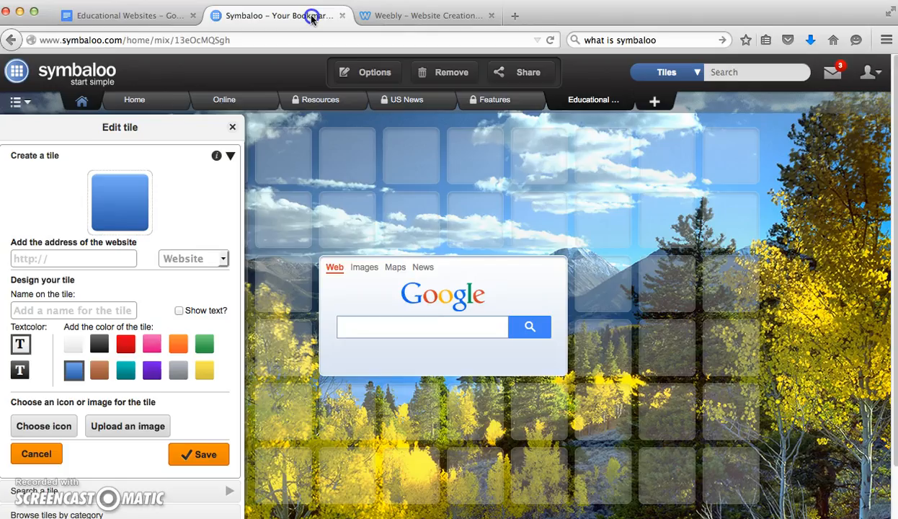
click(54, 257)
key(super+v)
click(147, 276)
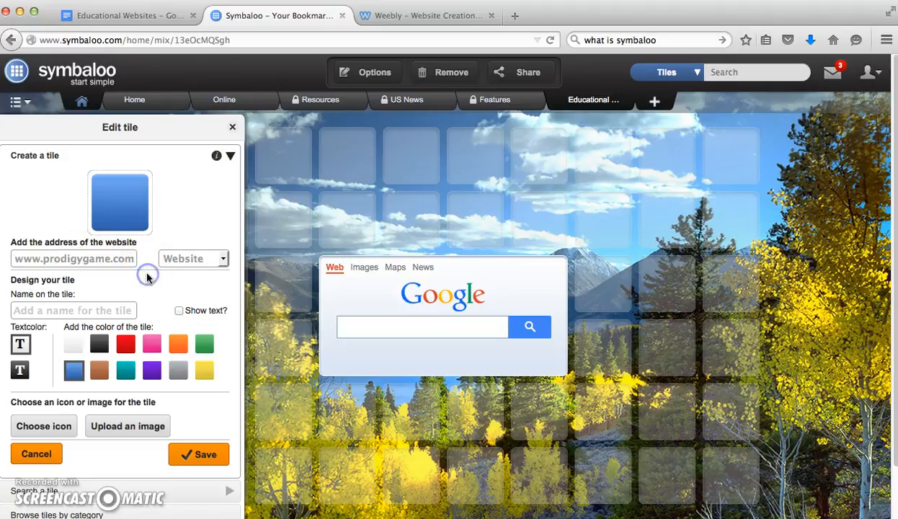
Shorten the new tile's name to Prodigy Math Game
click(54, 309)
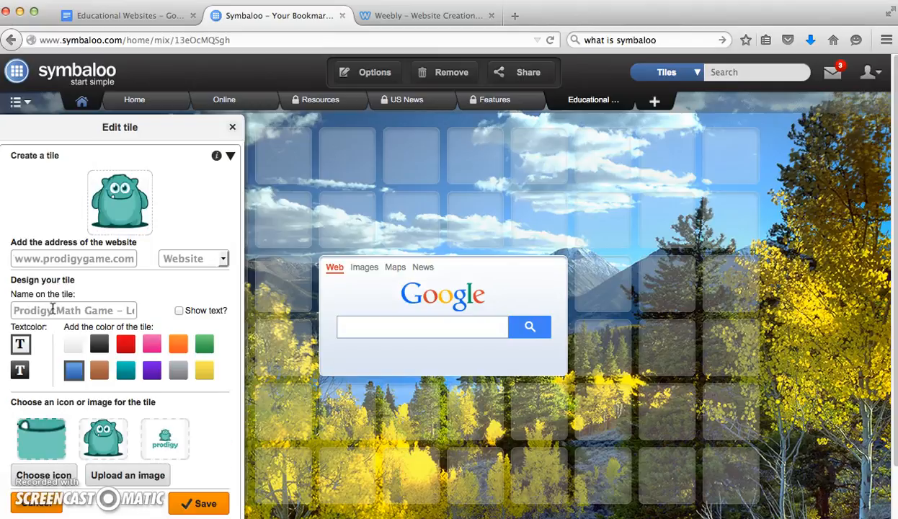
drag(120, 306, 176, 317)
key(BackSpace)
key(BackSpace)
key(BackSpace)
key(BackSpace)
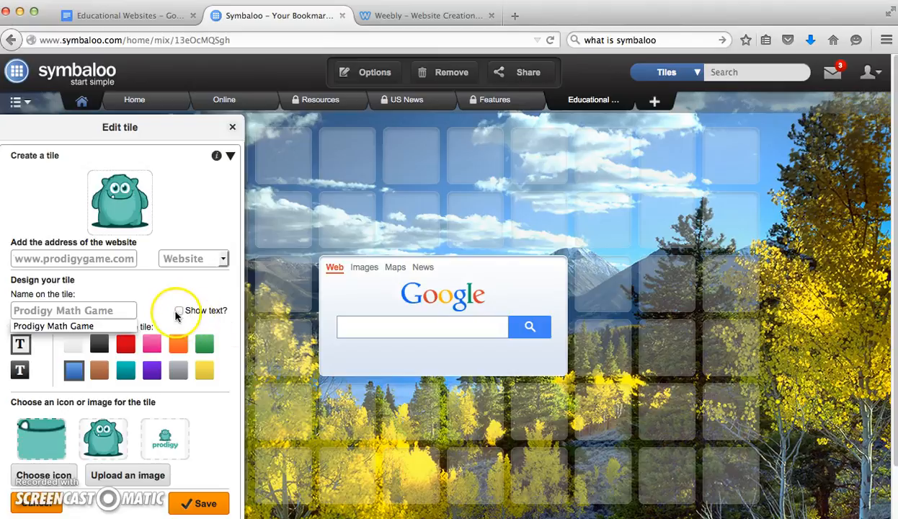
Show the Prodigy Math Game name on the tile and save the tile
click(179, 311)
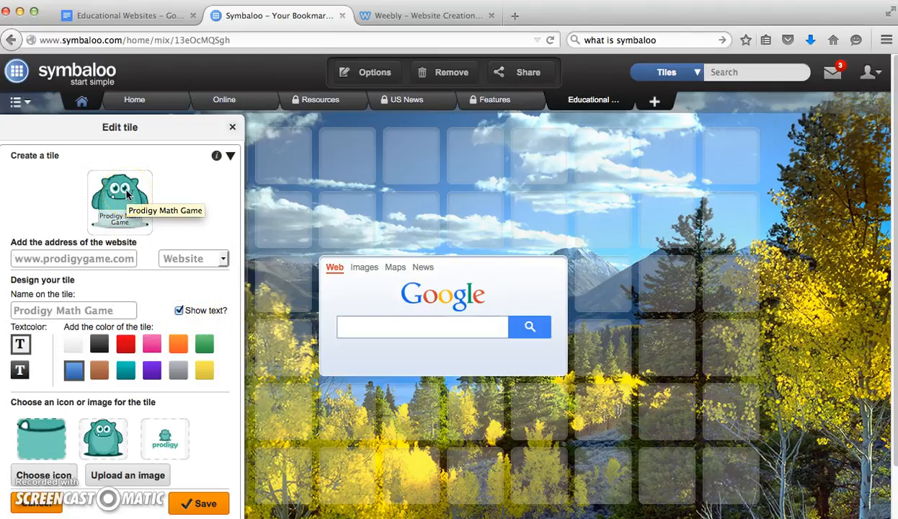
click(153, 182)
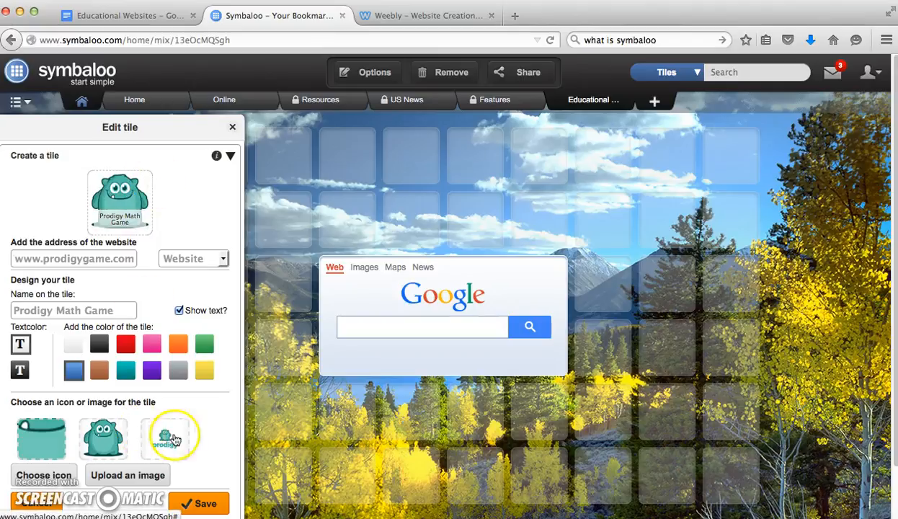
click(195, 501)
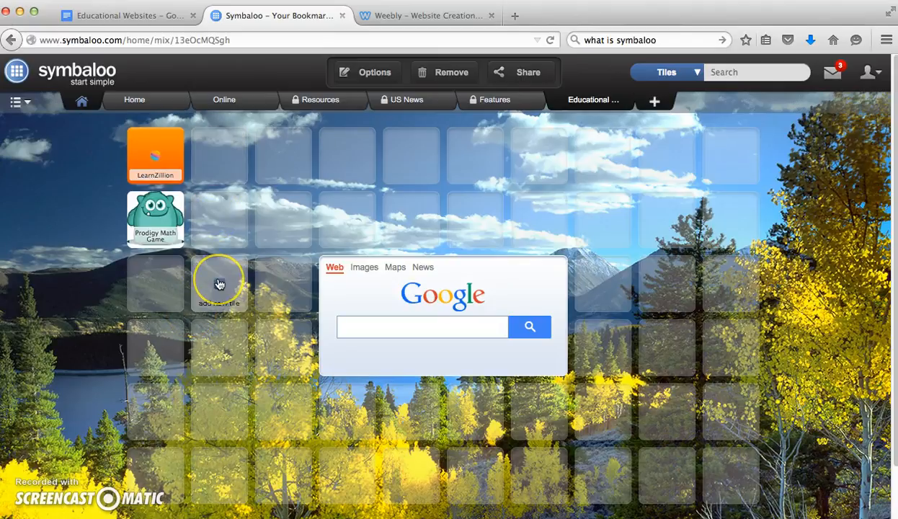
Search the existing tiles for blendspace and add the Blendspace tile directly below Prodigy Math Game
click(129, 22)
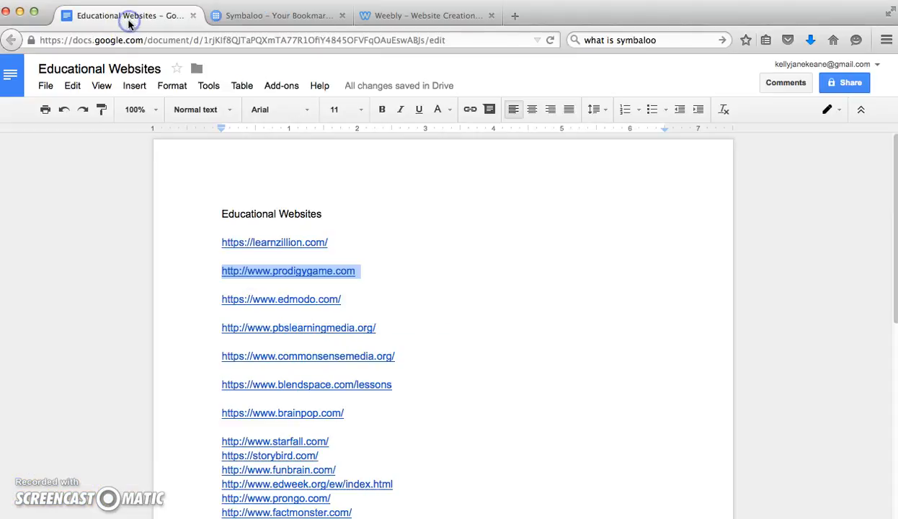
click(228, 24)
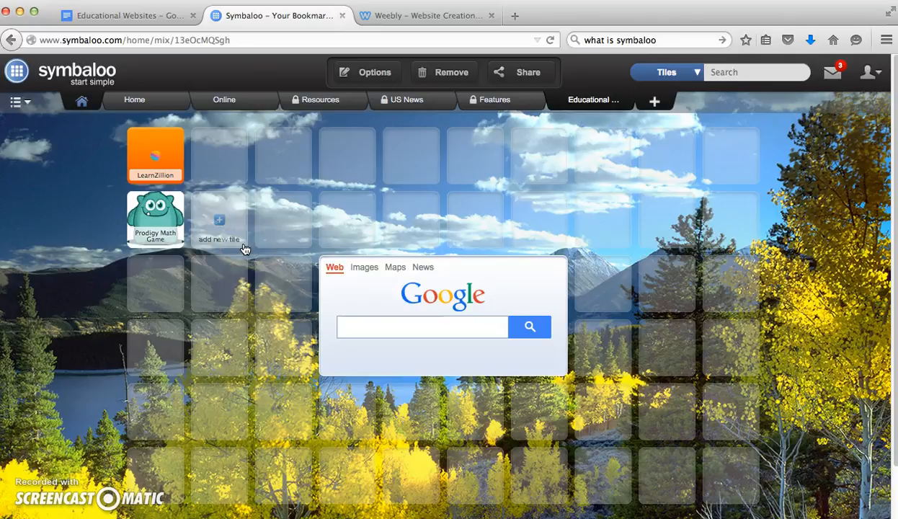
click(154, 281)
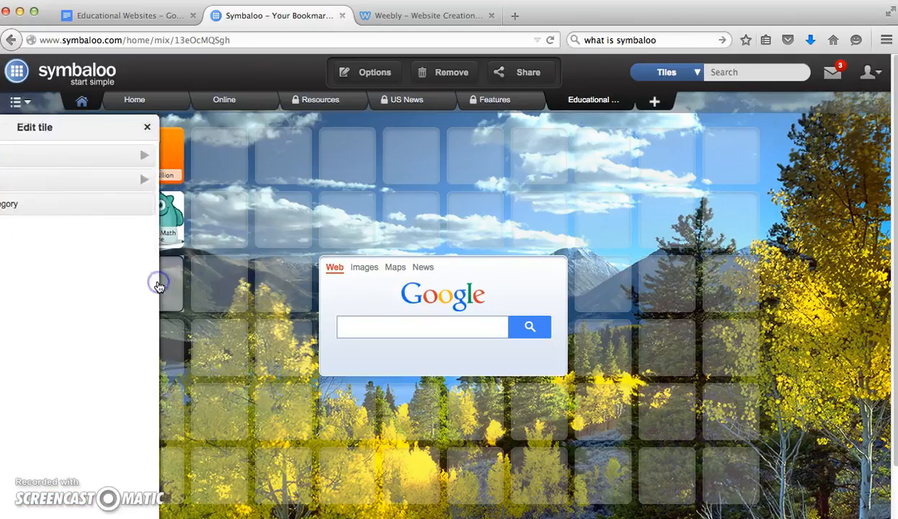
click(101, 187)
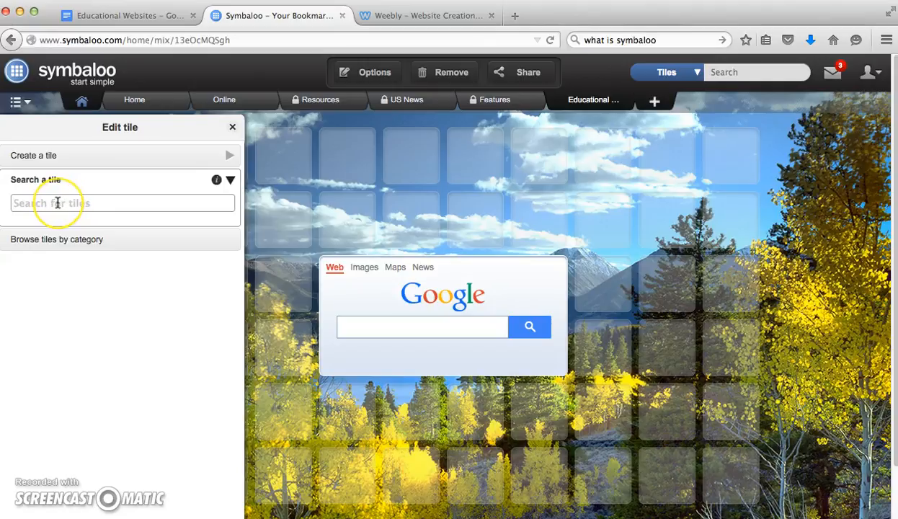
text(ble)
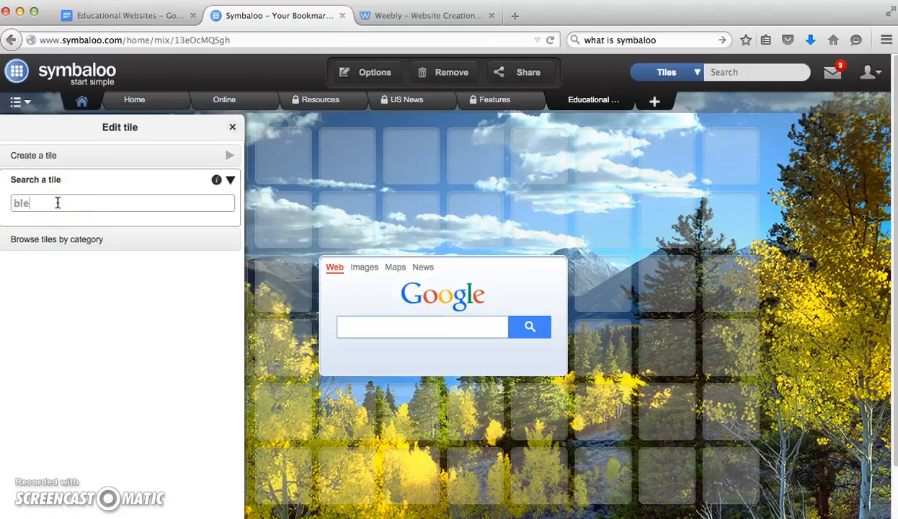
text(ndsp)
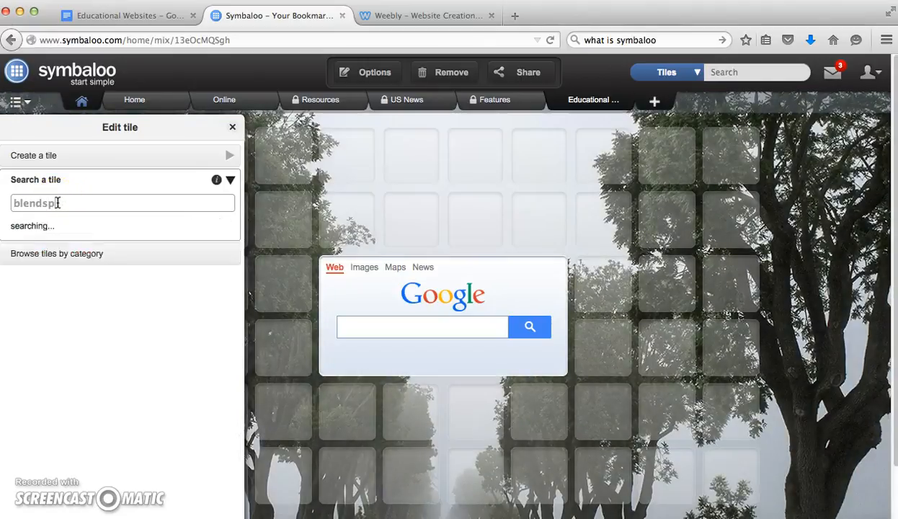
text(ace)
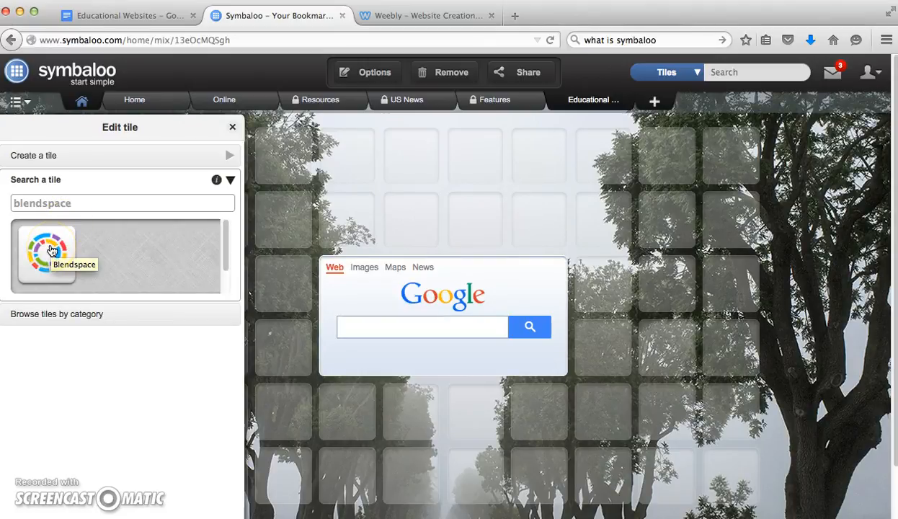
click(51, 250)
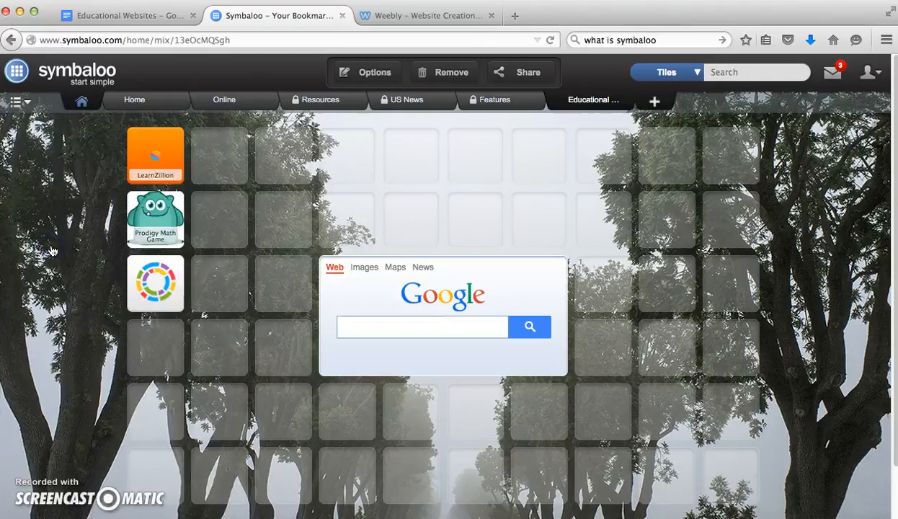
Test the Blendspace tile by opening its website, and close the opened page
click(160, 287)
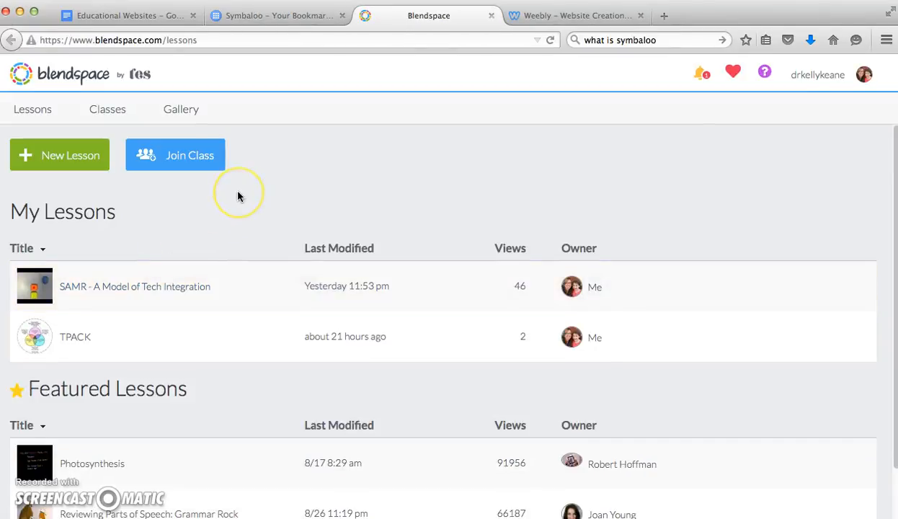
click(367, 158)
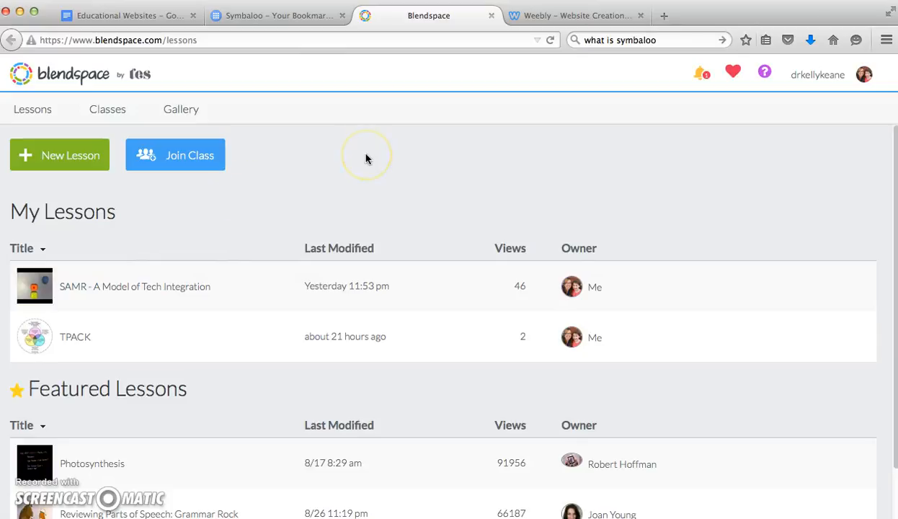
click(490, 15)
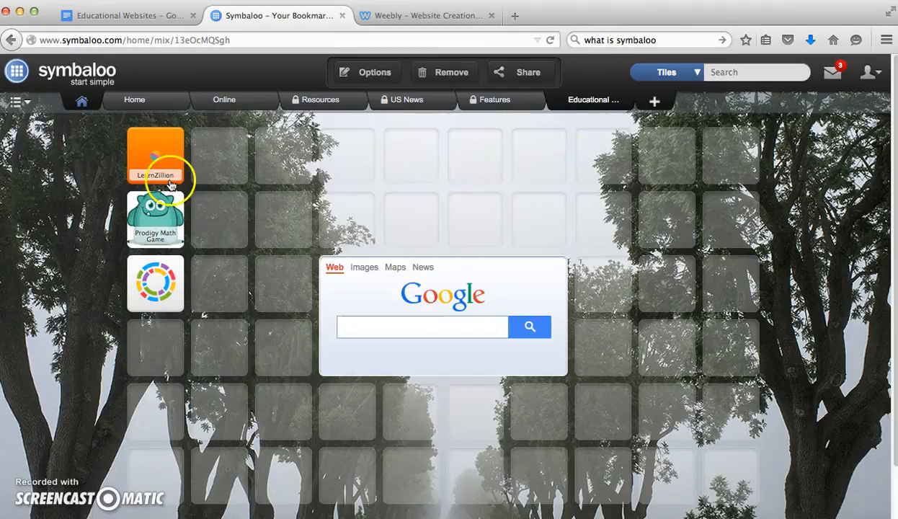
Review the list of own webmixes and close it
click(28, 105)
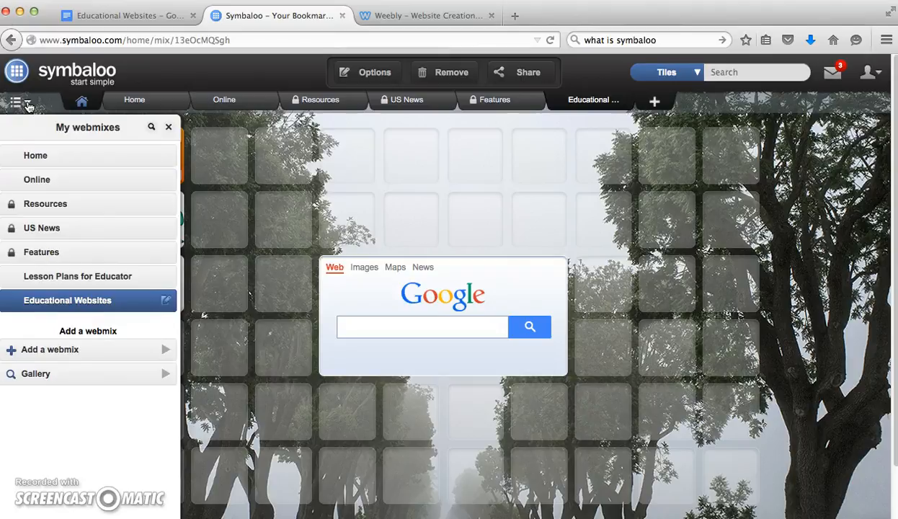
click(53, 166)
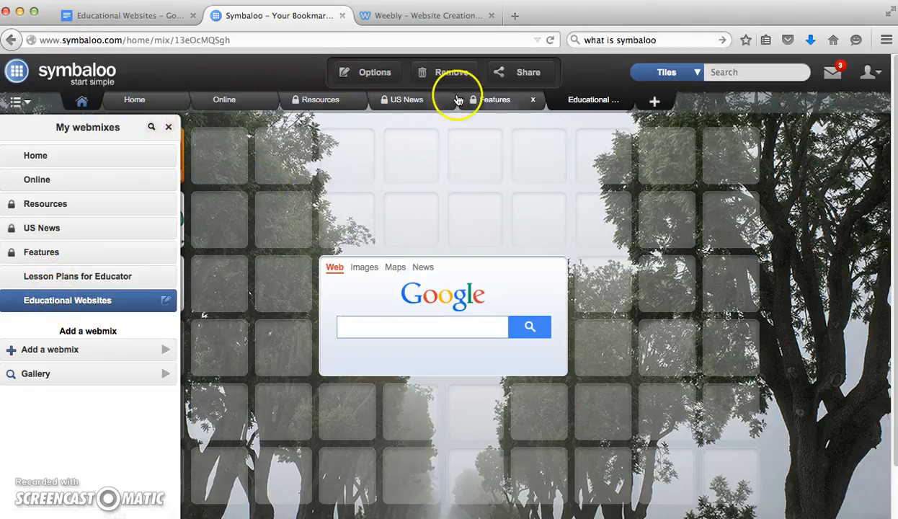
click(169, 127)
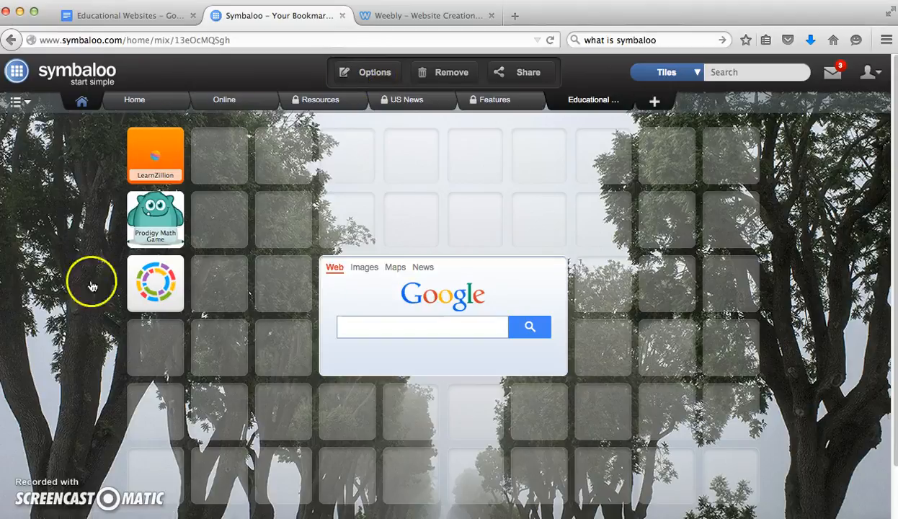
Try a plain light blue wallpaper on the webmix, set it to the tropical beach picture instead, and close the webmix options
click(373, 72)
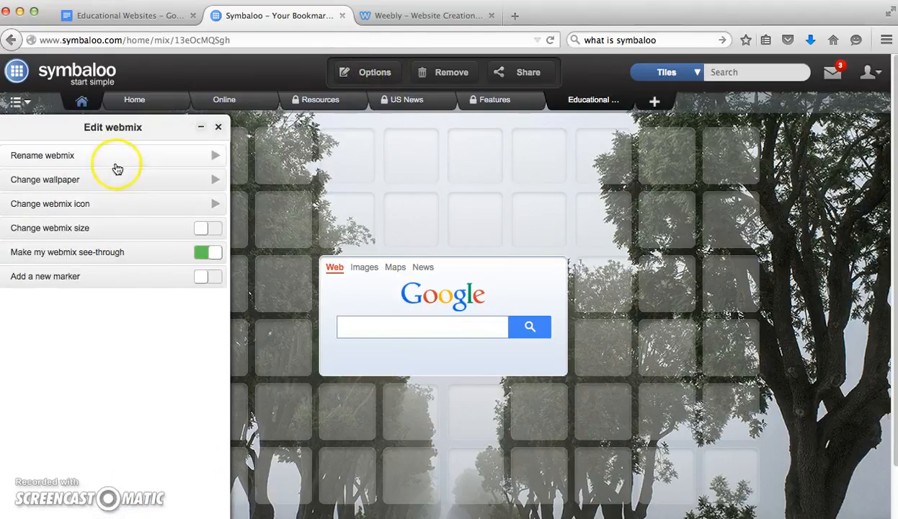
click(87, 180)
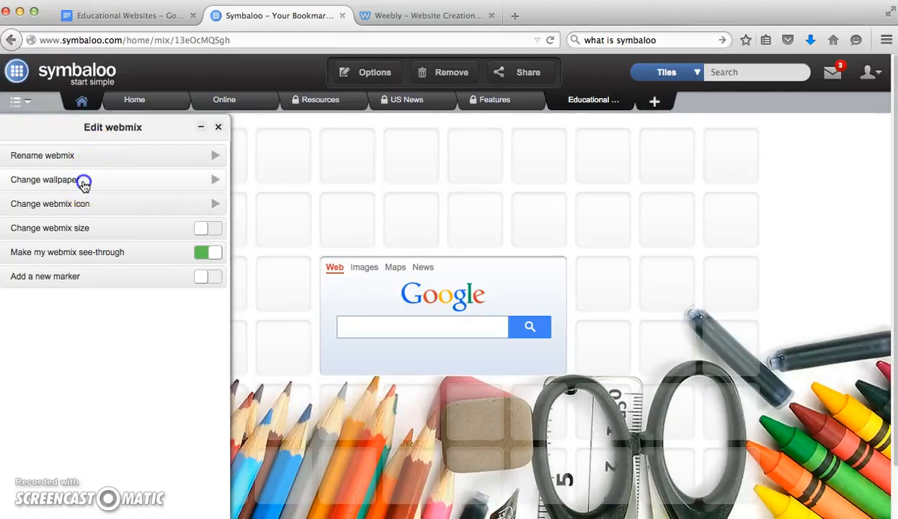
click(83, 184)
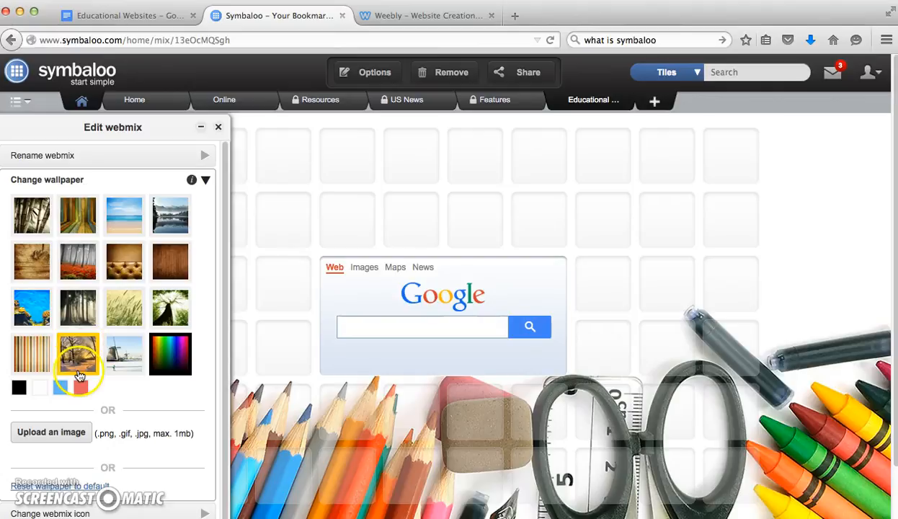
click(59, 388)
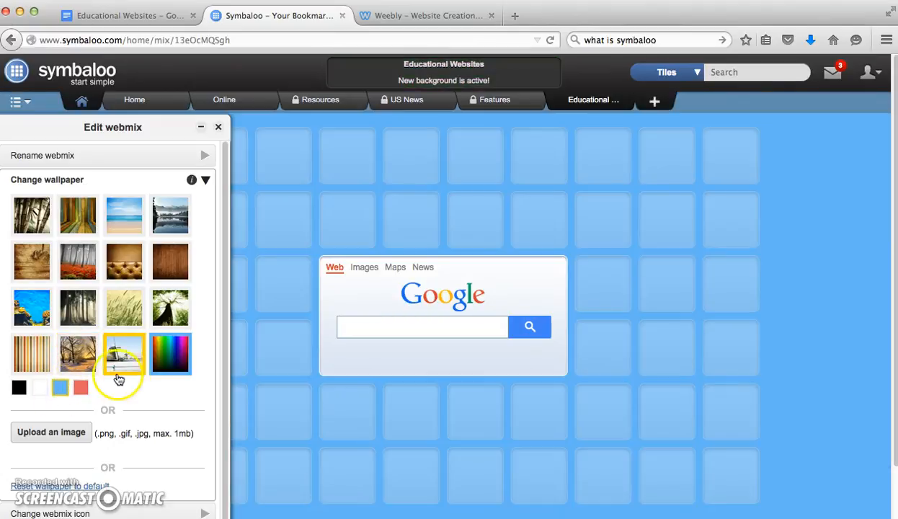
click(124, 219)
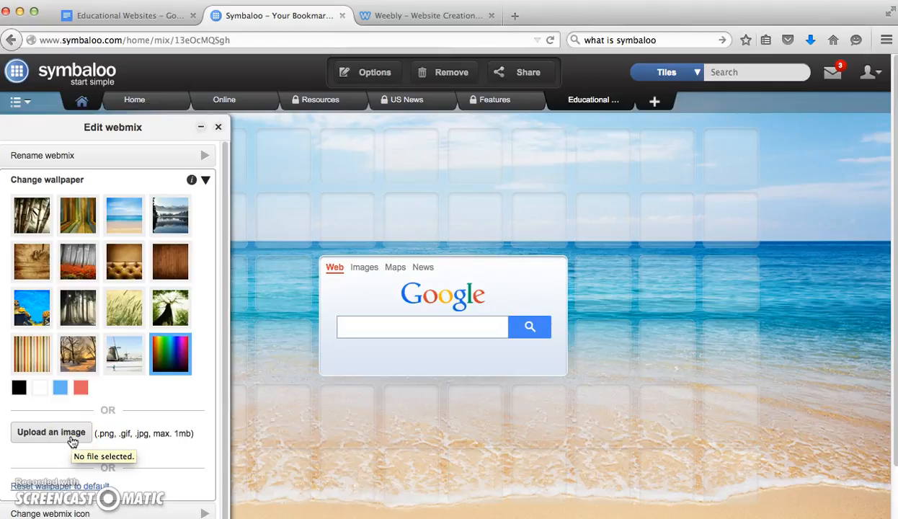
click(206, 180)
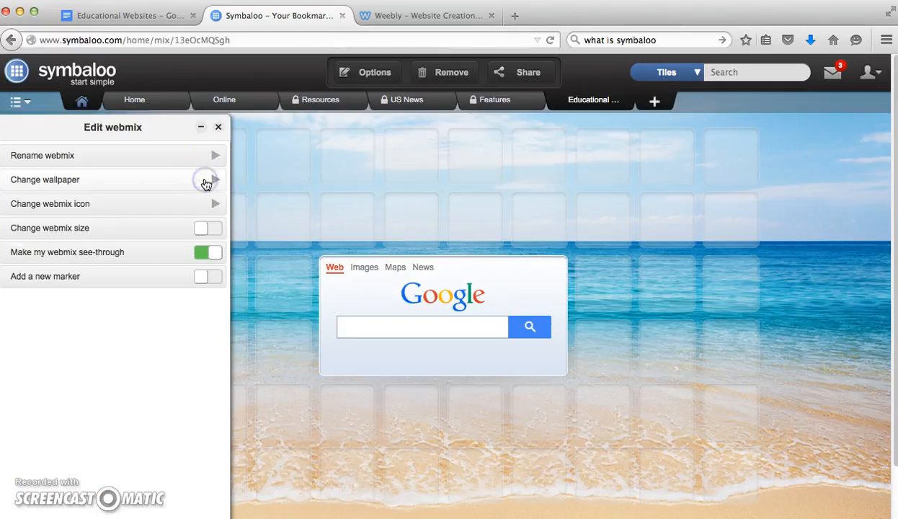
click(224, 170)
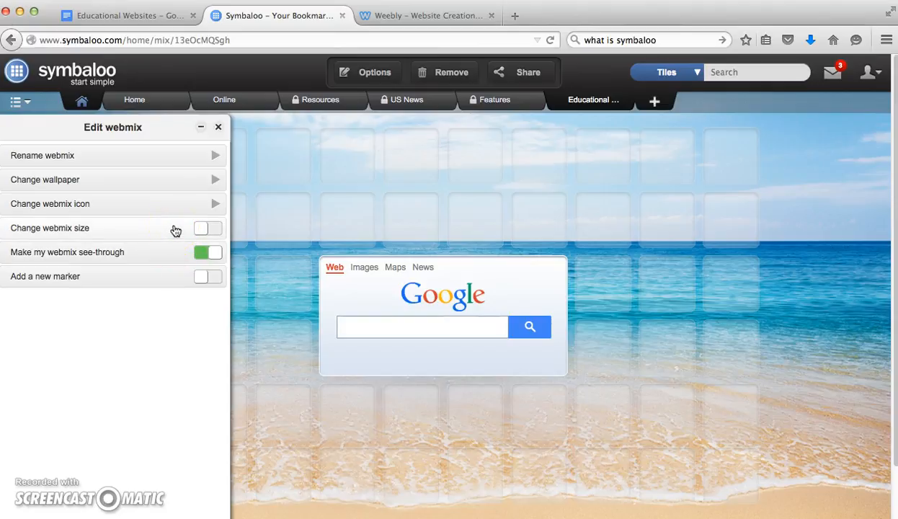
click(219, 127)
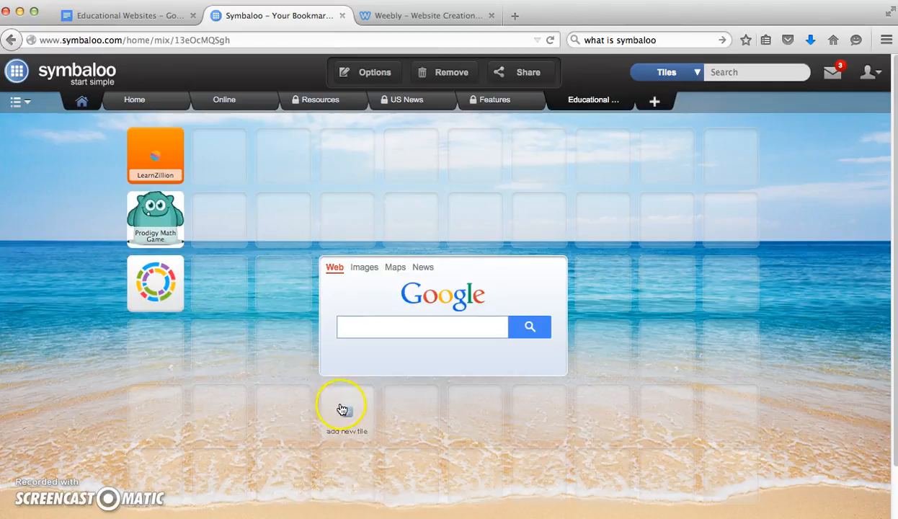
Start sharing the Educational Websites webmix and enter the description "A compliation of websites for teachers"
click(529, 73)
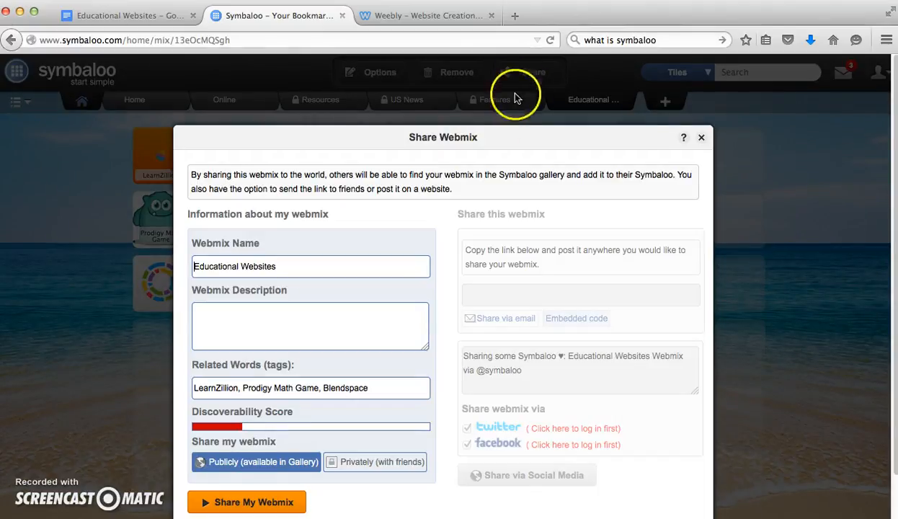
click(307, 271)
click(253, 316)
text(A compliation of websites )
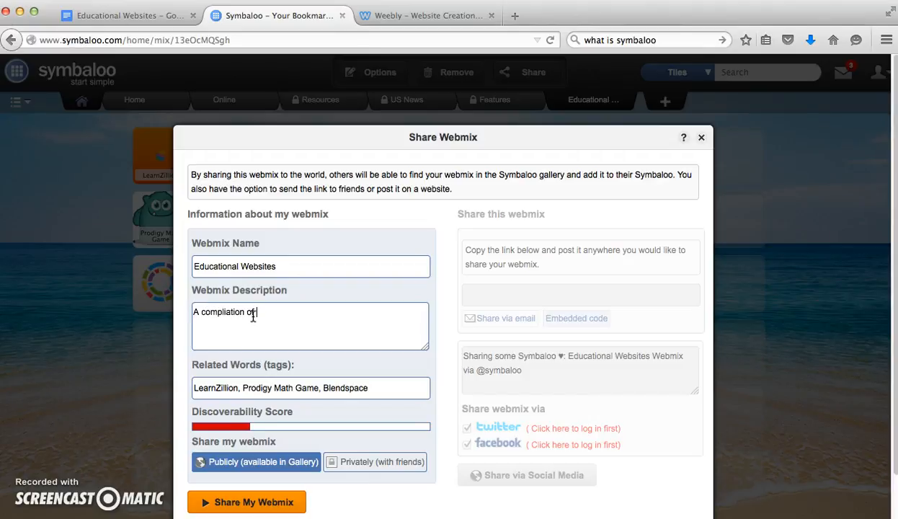
text(for teachers)
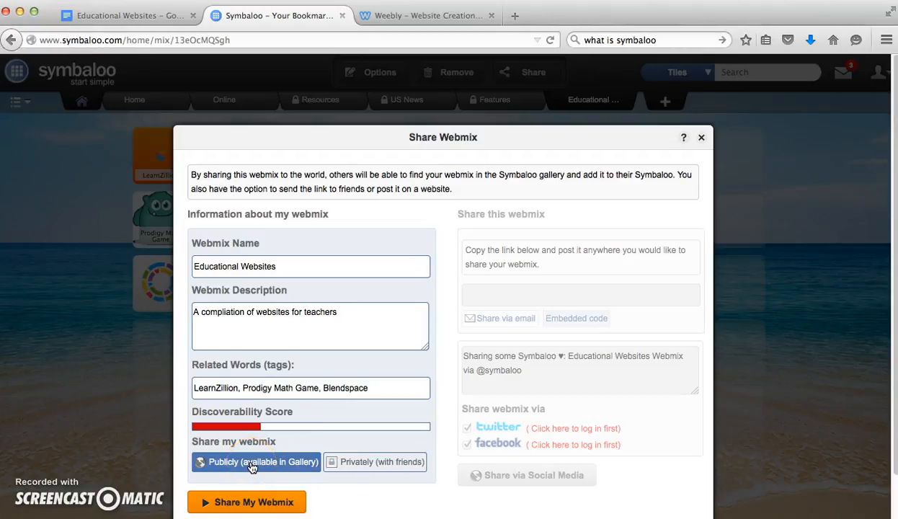
Share the webmix publicly so that it is available in the gallery
click(341, 466)
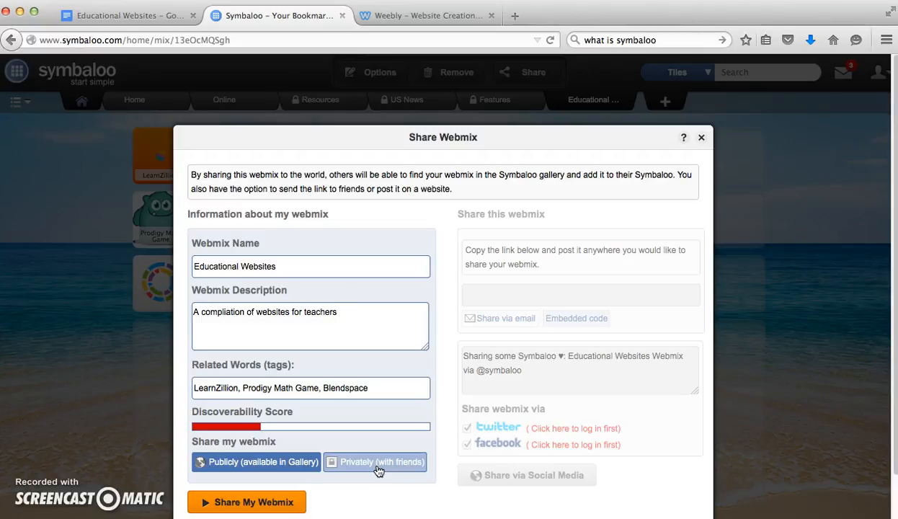
click(245, 468)
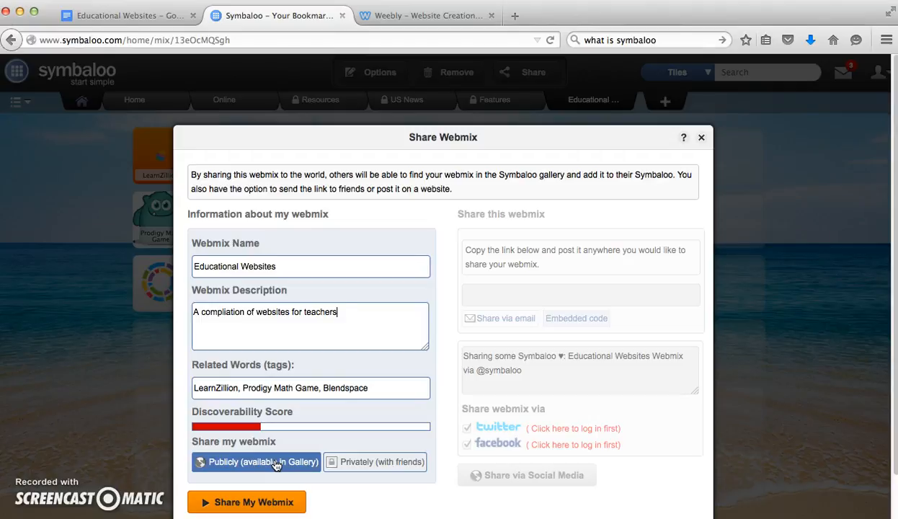
click(241, 503)
click(252, 462)
click(245, 504)
click(244, 503)
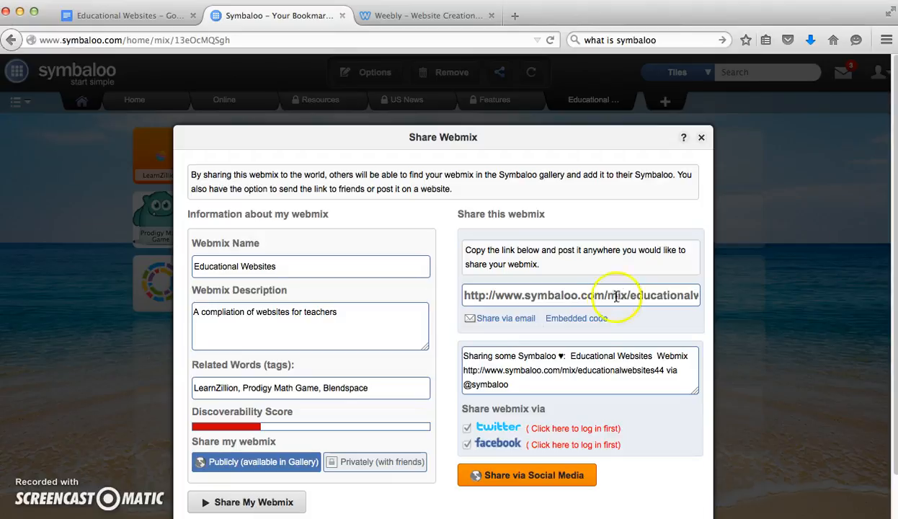
Copy the webmix's complete embed code, close the embed window and switch to the Weebly site editor
click(586, 319)
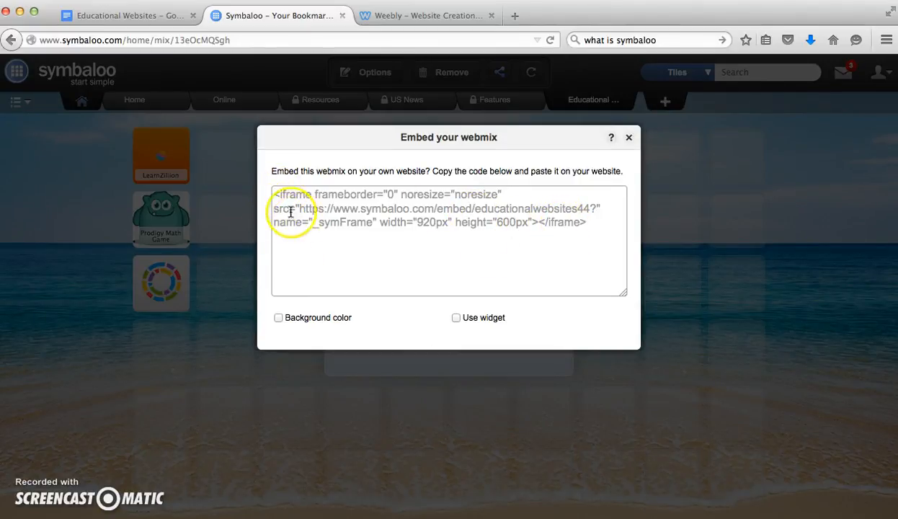
drag(274, 195, 600, 227)
key(super+c)
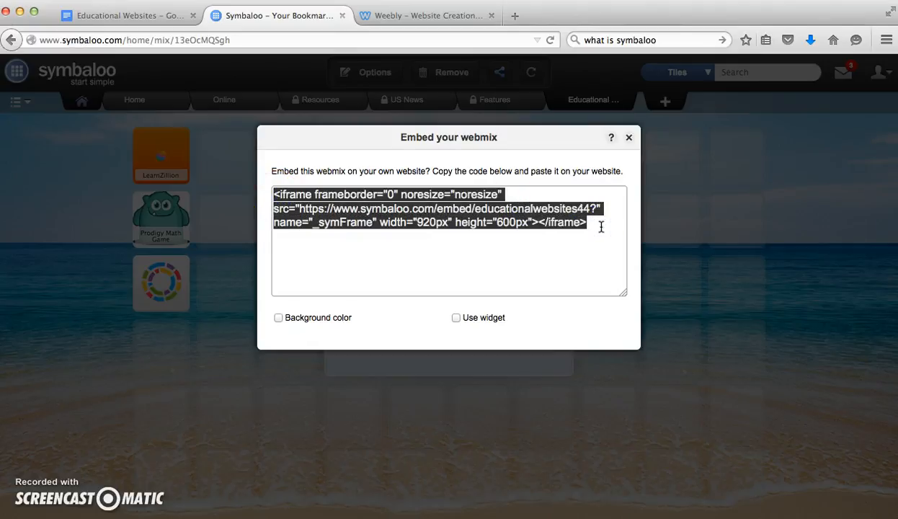
click(629, 137)
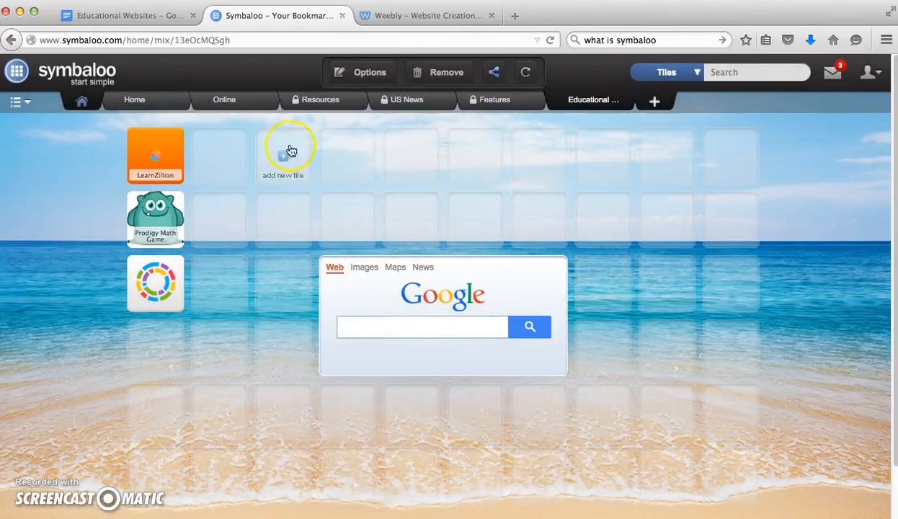
click(426, 16)
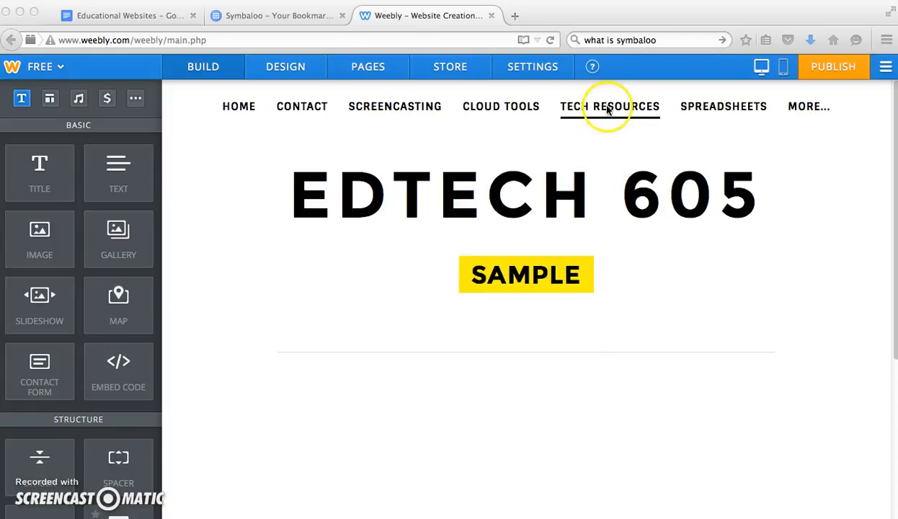
Add an Embed Code element below the divider on the Tech Resources page and paste the copied Symbaloo embed code into it
click(499, 107)
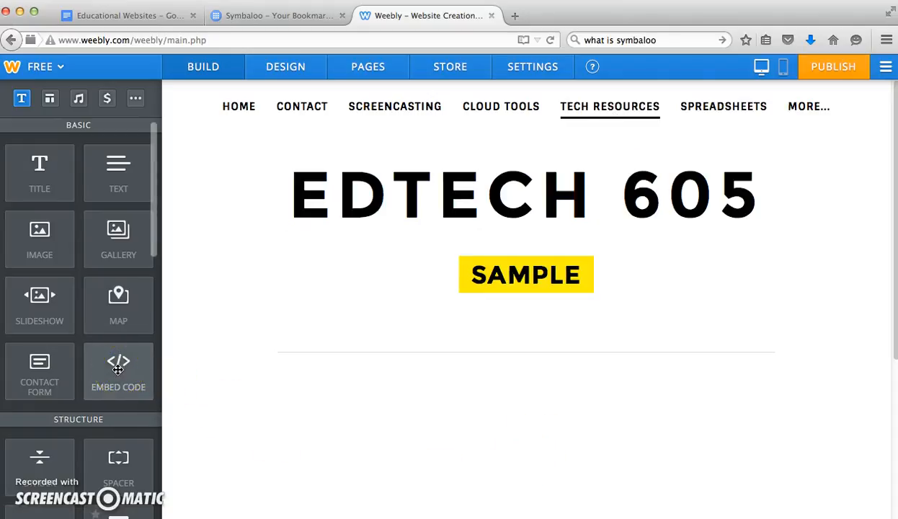
drag(118, 369, 473, 415)
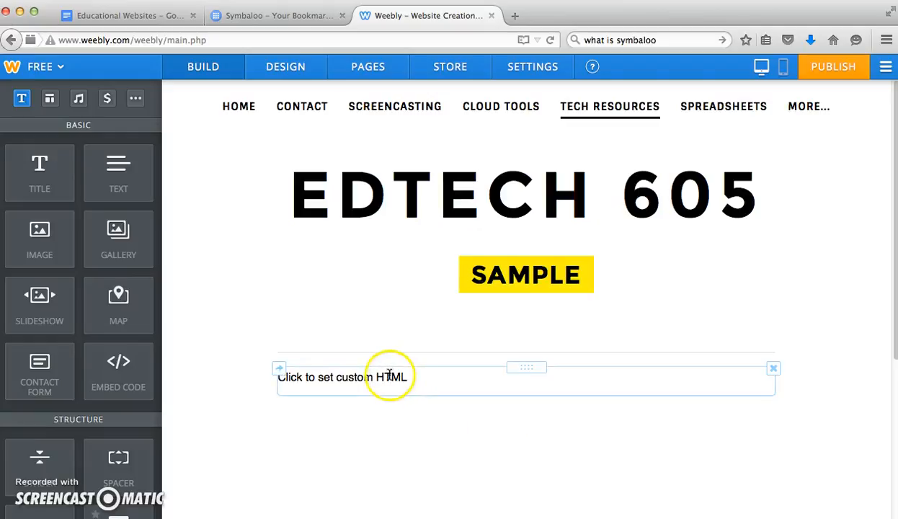
click(383, 377)
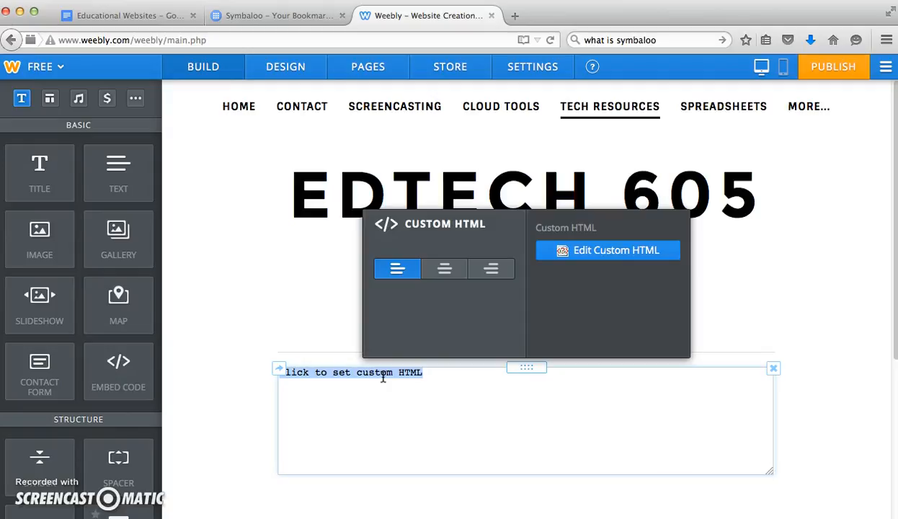
key(super+v)
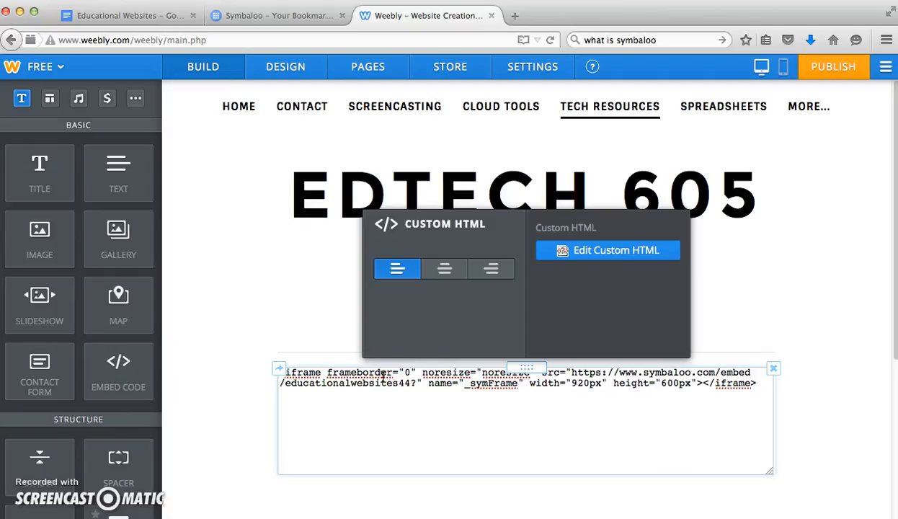
click(837, 300)
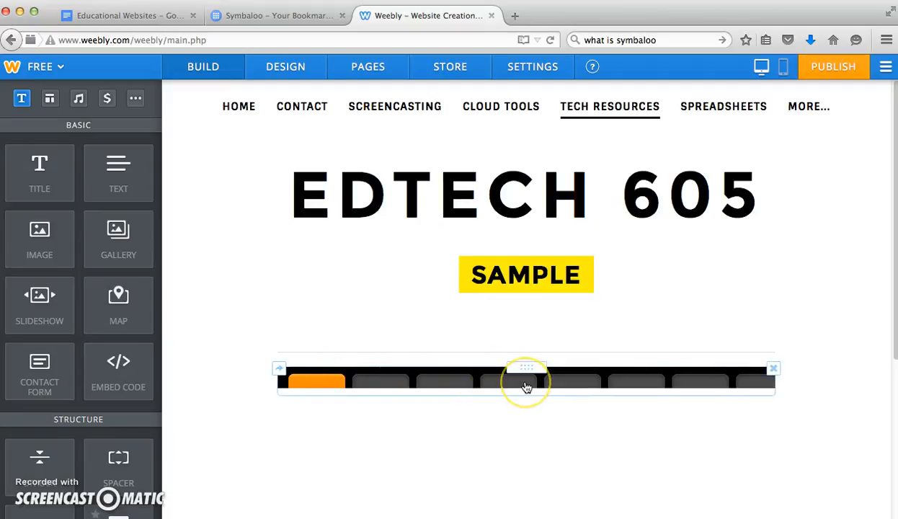
Go to the Home page and back to Tech Resources to check the embedded webmix, and return to the Educational Websites webmix in Symbaloo
click(412, 193)
click(239, 107)
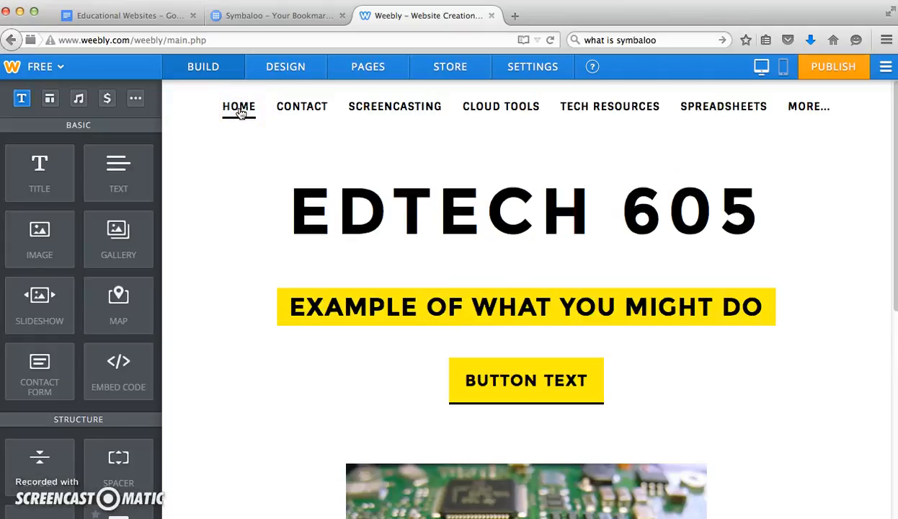
click(583, 106)
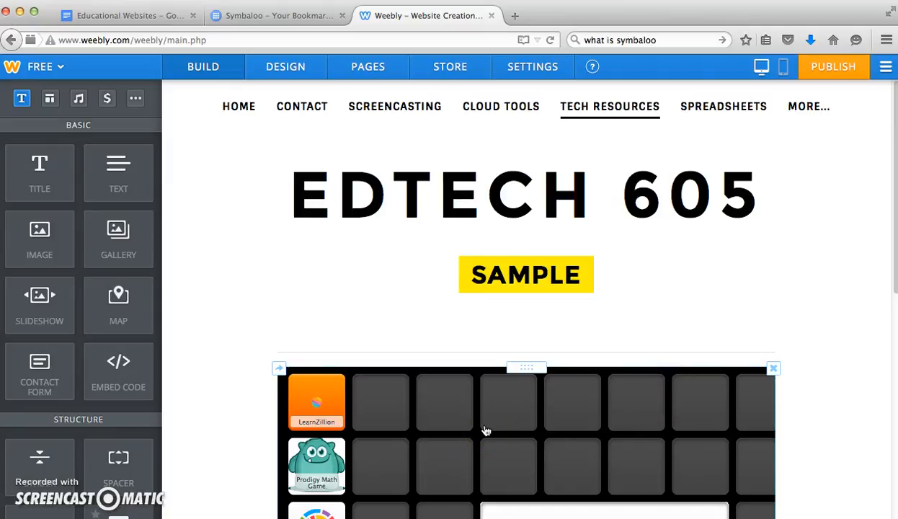
click(421, 360)
click(403, 256)
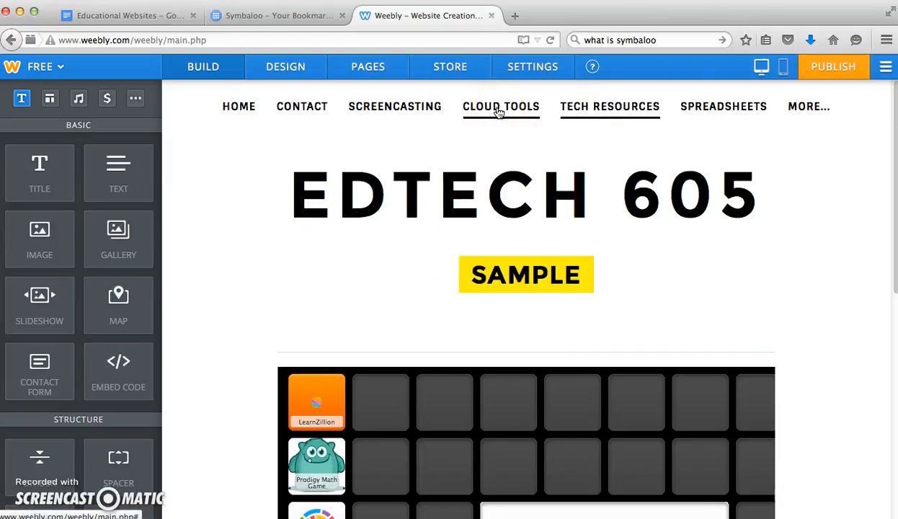
click(566, 110)
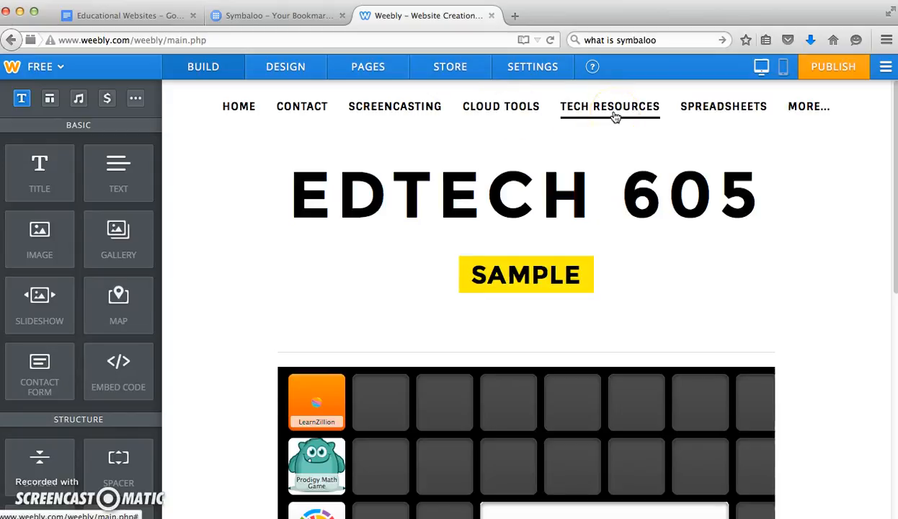
click(328, 15)
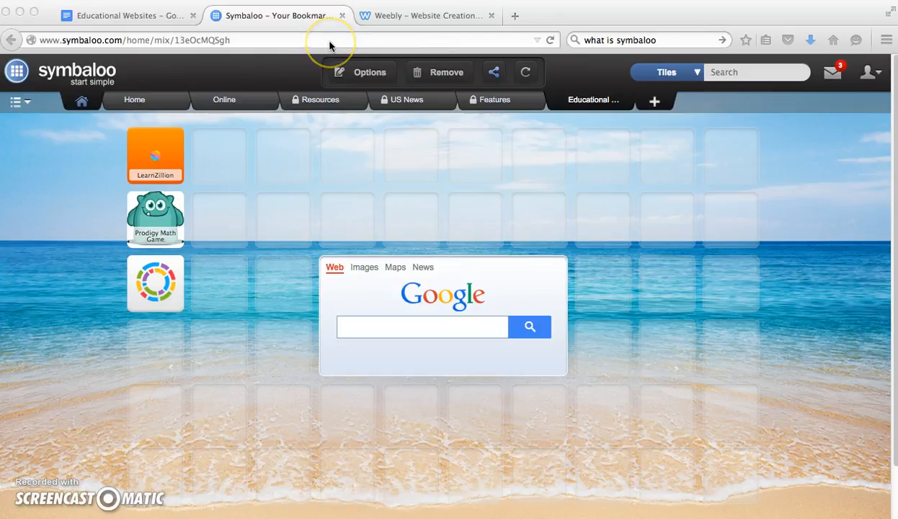
click(330, 52)
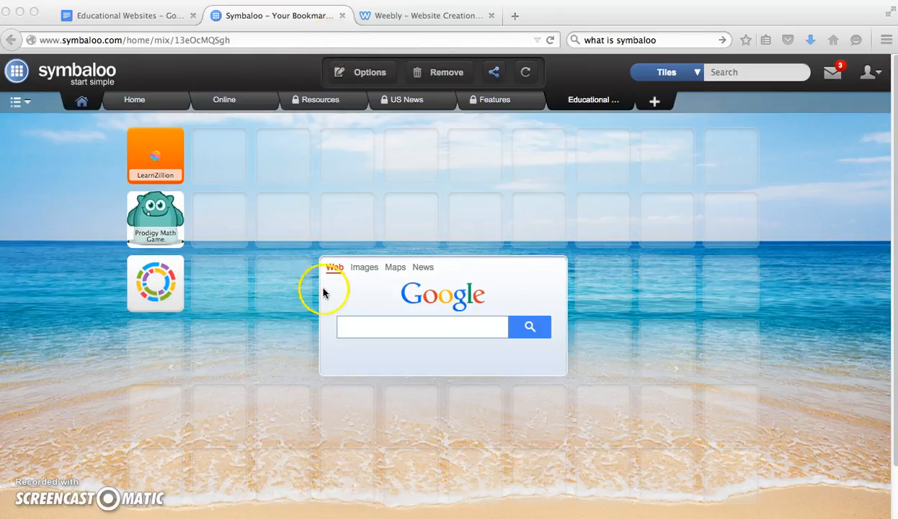